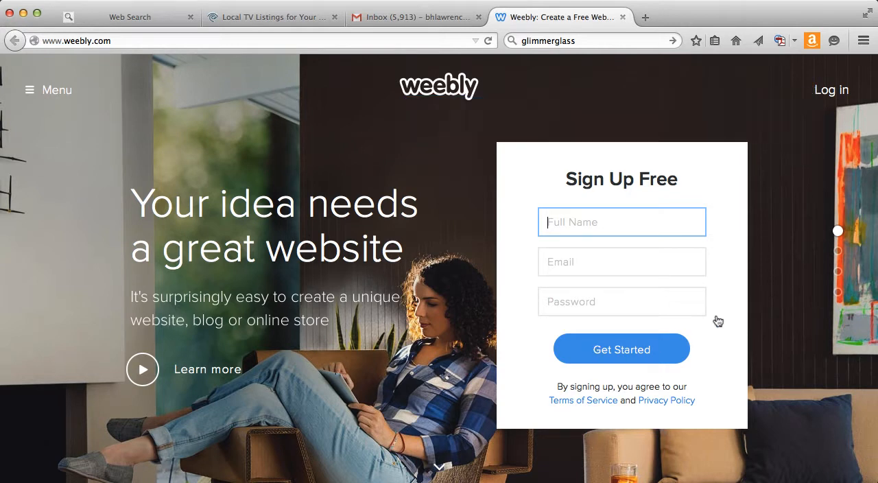
# Log in to Weebly with the Google account and add a new site with Site as its focus.
pyautogui.click(820, 89)
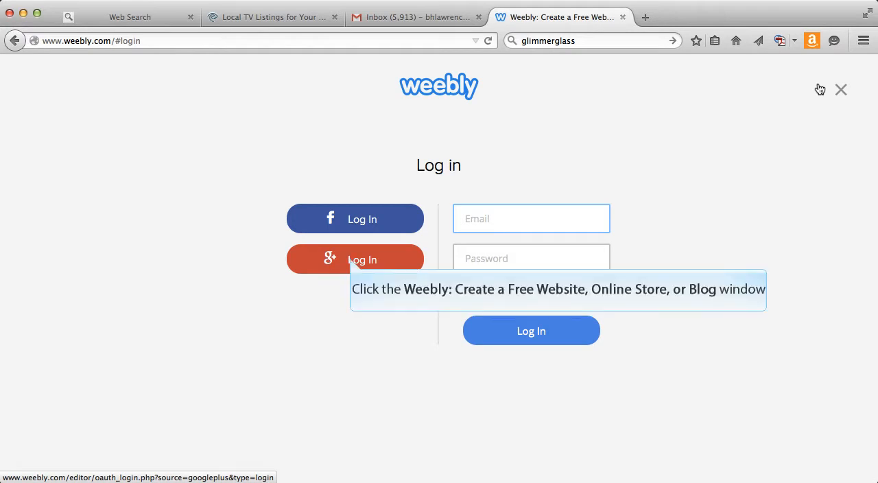
pyautogui.click(351, 262)
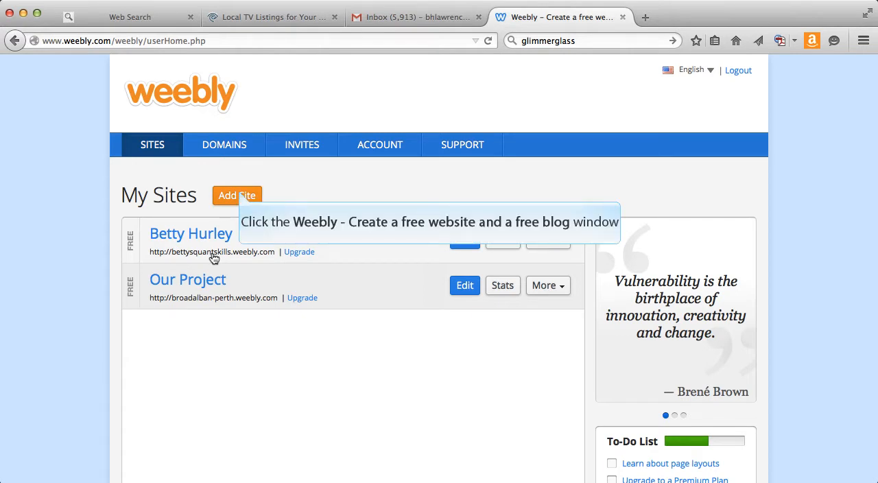
pyautogui.click(237, 195)
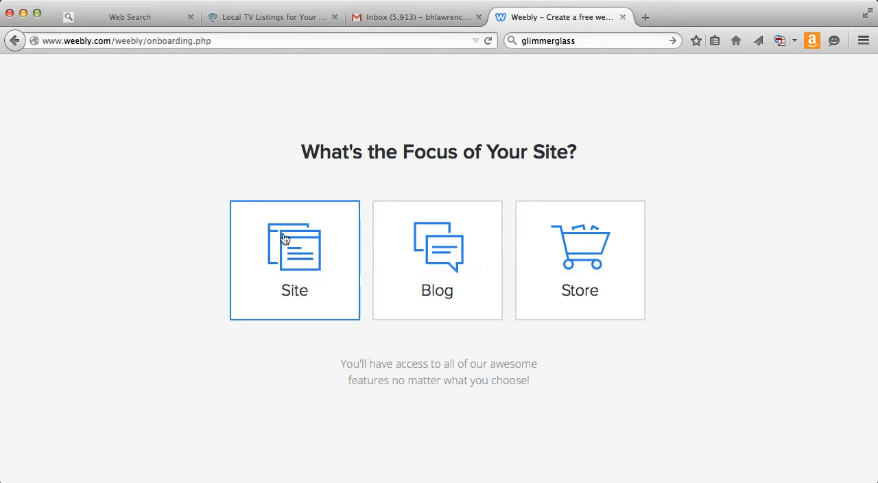
pyautogui.click(286, 264)
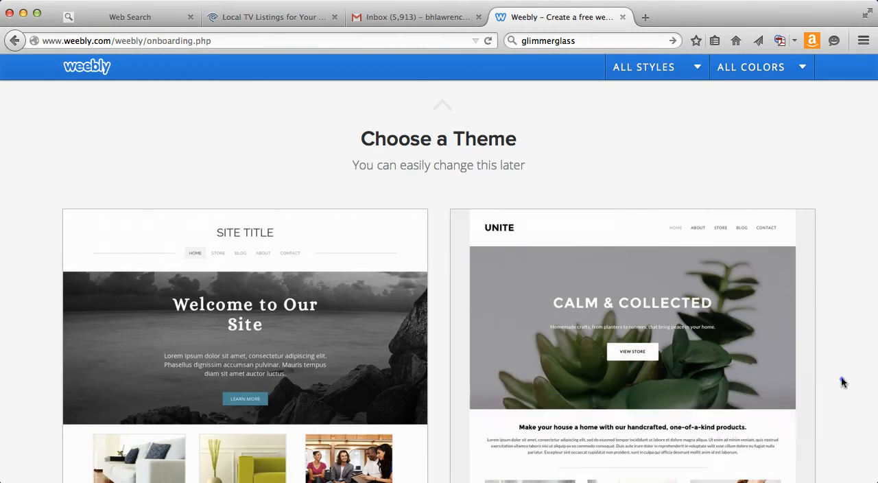
# Browse the available themes and choose the Journey theme for the new site.
pyautogui.scroll(-5, 842, 376)
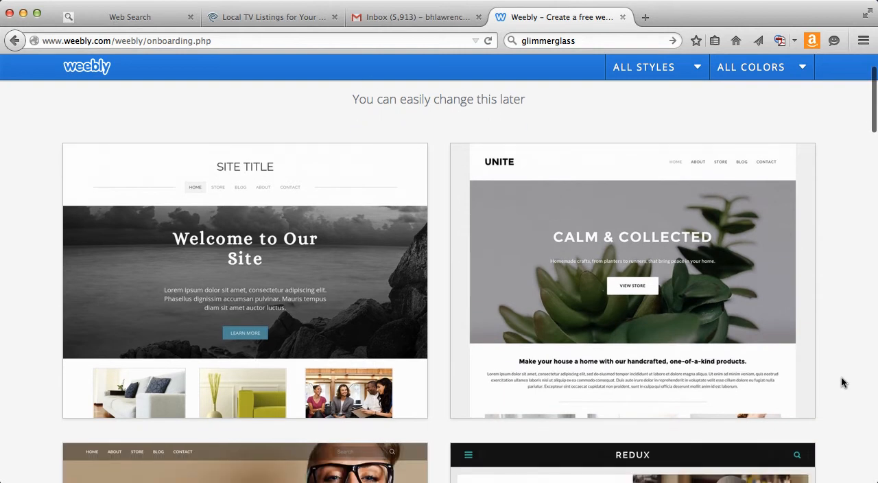
pyautogui.scroll(-5, 841, 376)
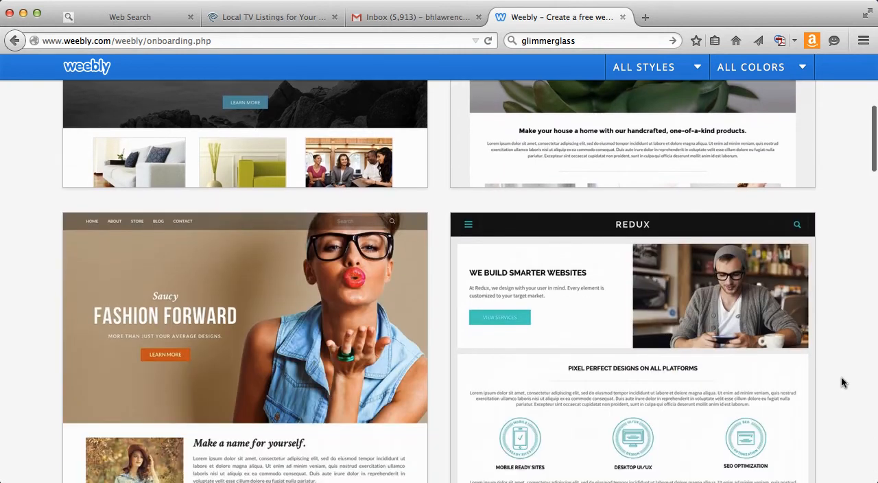
pyautogui.scroll(-4, 841, 376)
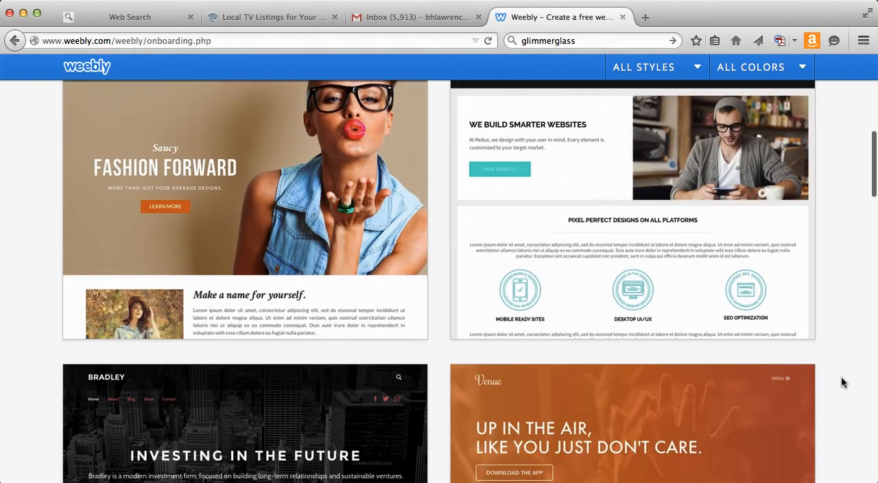
pyautogui.scroll(-6, 842, 376)
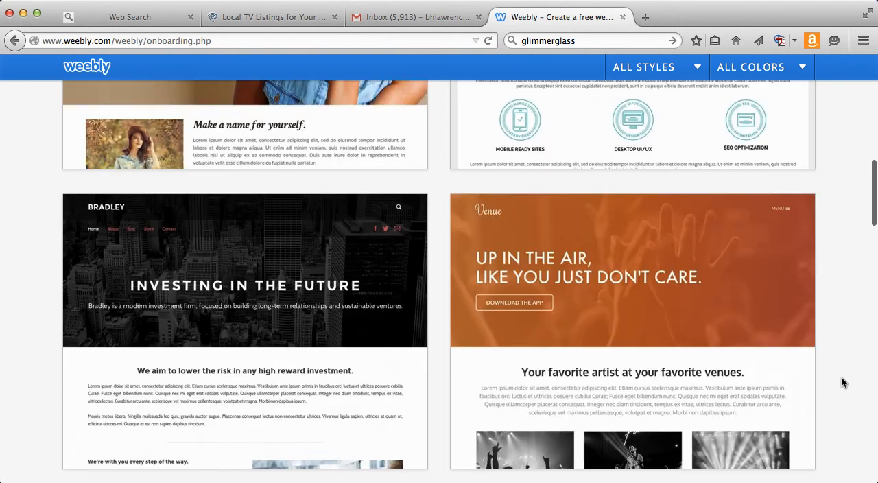
pyautogui.scroll(-9, 841, 377)
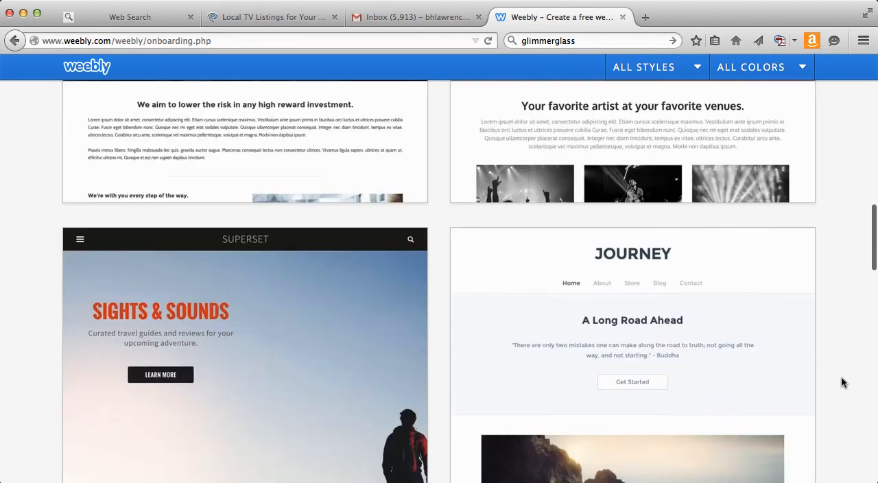
pyautogui.scroll(-1, 841, 377)
pyautogui.scroll(1, 841, 377)
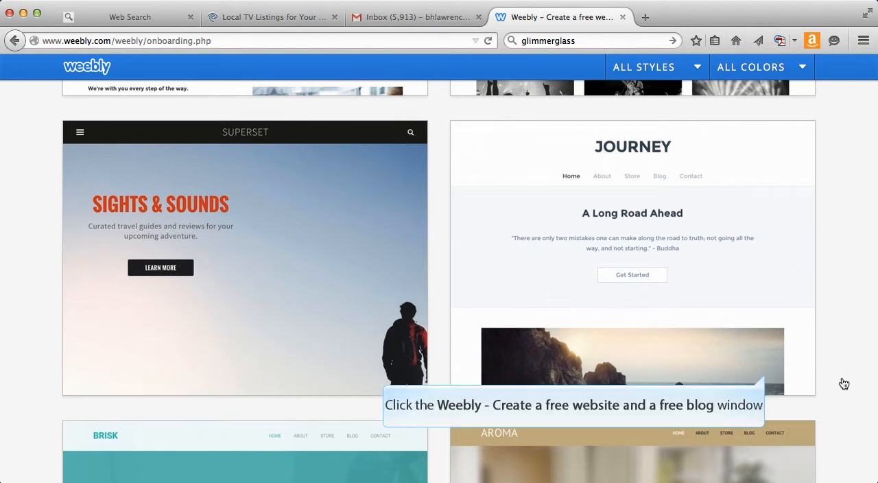
pyautogui.click(768, 378)
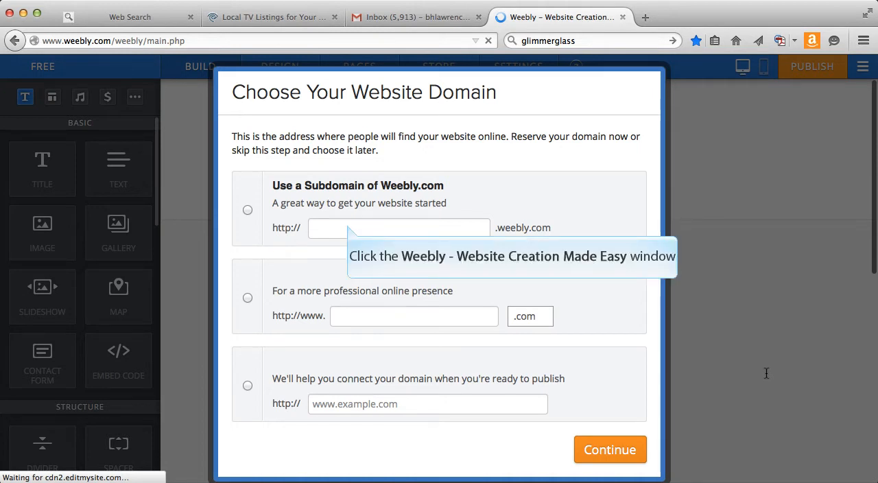
# Reserve a Weebly subdomain made of the owner's first name with an s, followed by "practice", as the site's address.
pyautogui.click(347, 227)
pyautogui.write('betty')
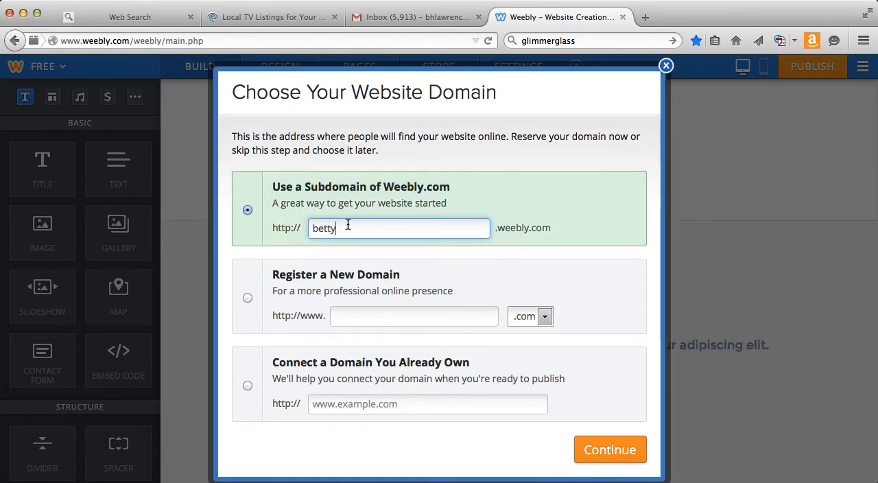
pyautogui.write('spractice')
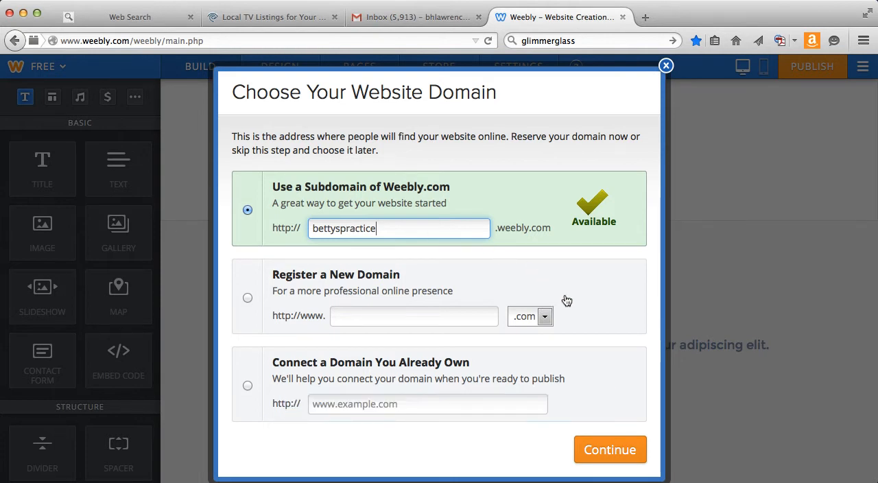
pyautogui.click(610, 449)
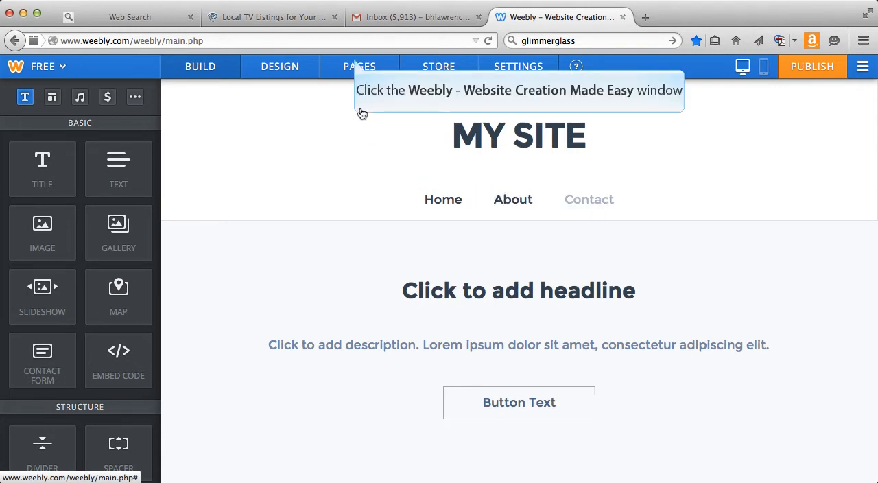
# Add a blog page to the site and name it "My Journal".
pyautogui.click(356, 64)
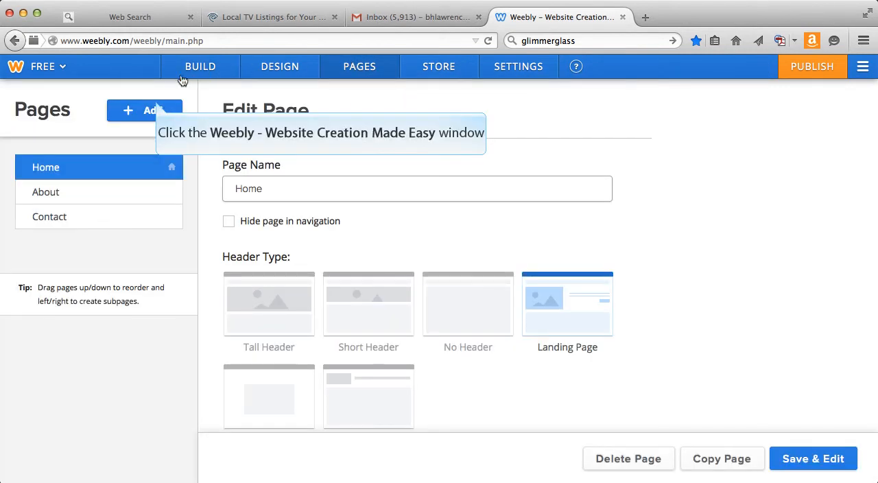
pyautogui.click(157, 107)
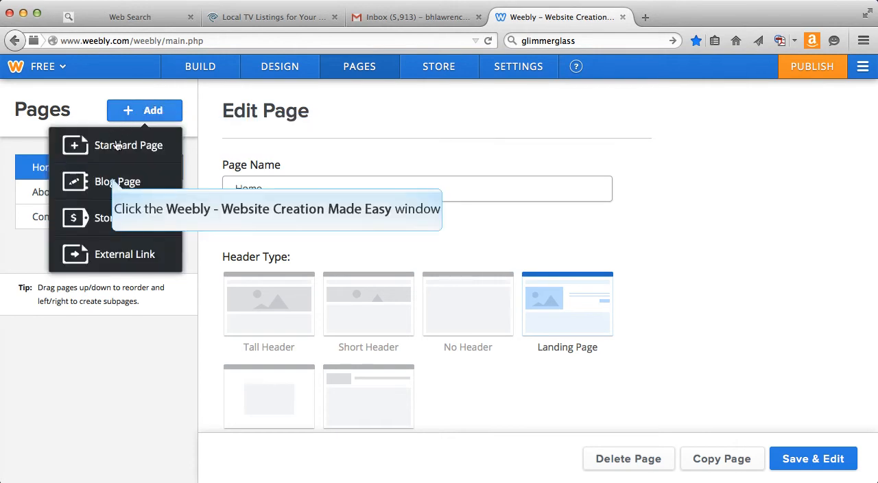
pyautogui.click(117, 181)
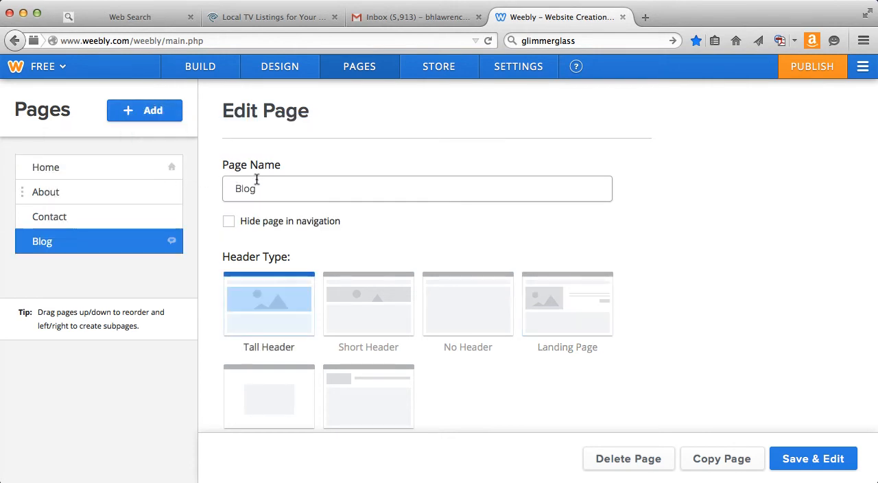
pyautogui.moveTo(257, 181); pyautogui.dragTo(223, 191)
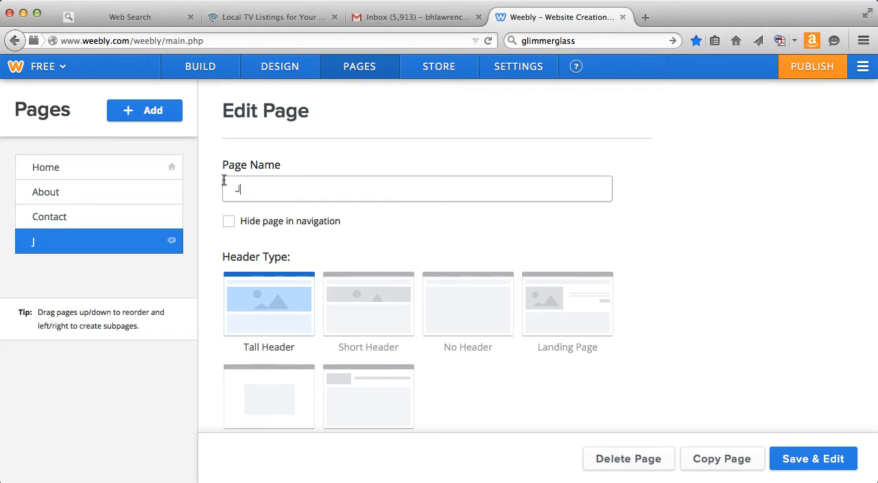
pyautogui.write('Journal')
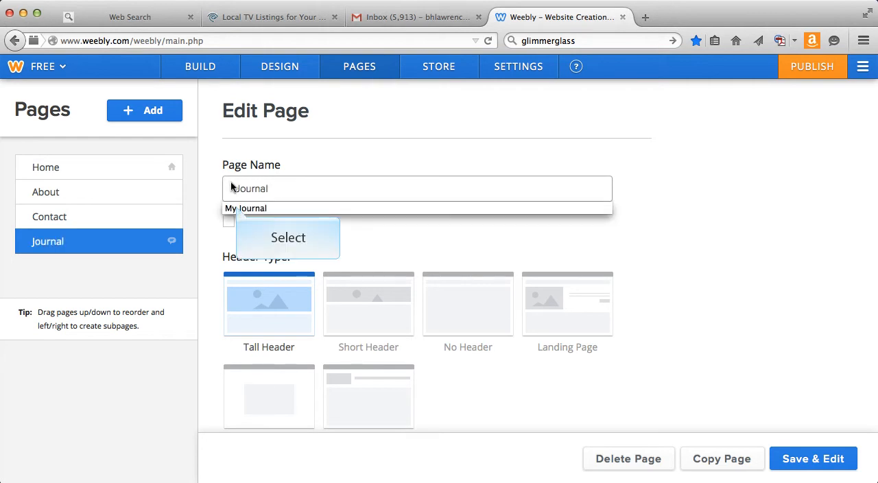
pyautogui.click(237, 208)
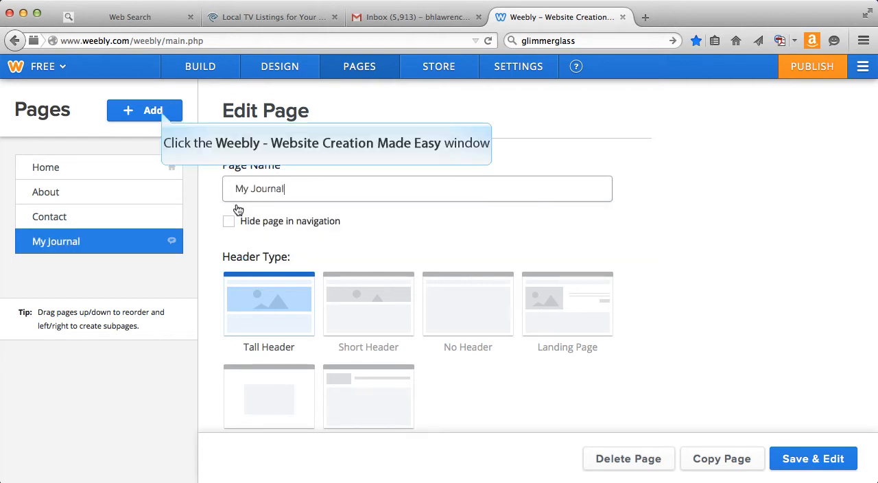
# Add a standard page to the site and name it "My Project Page".
pyautogui.click(163, 116)
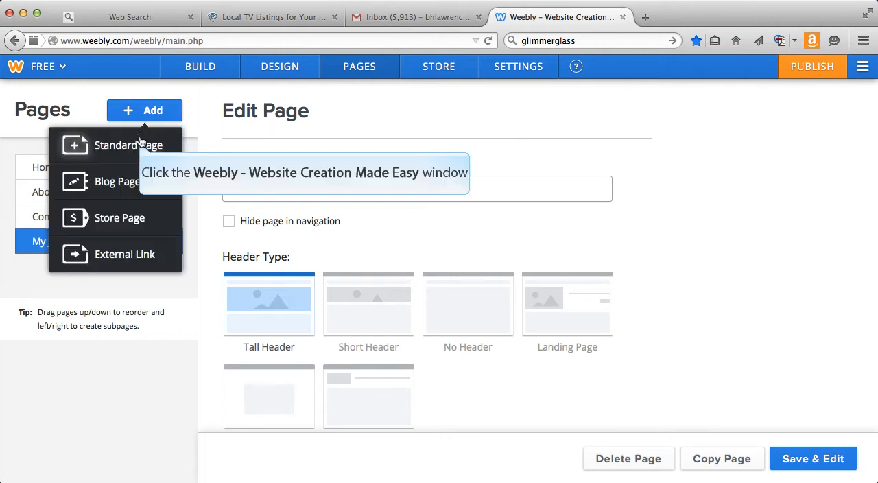
pyautogui.click(141, 146)
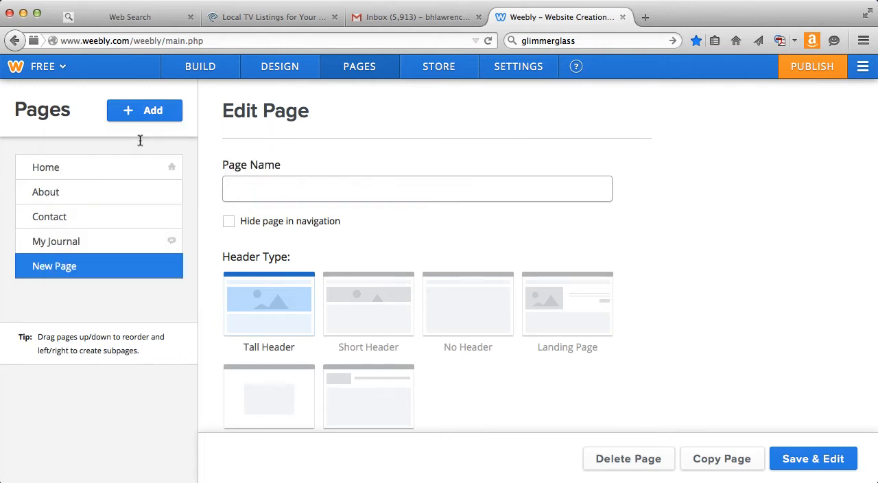
pyautogui.write('My ')
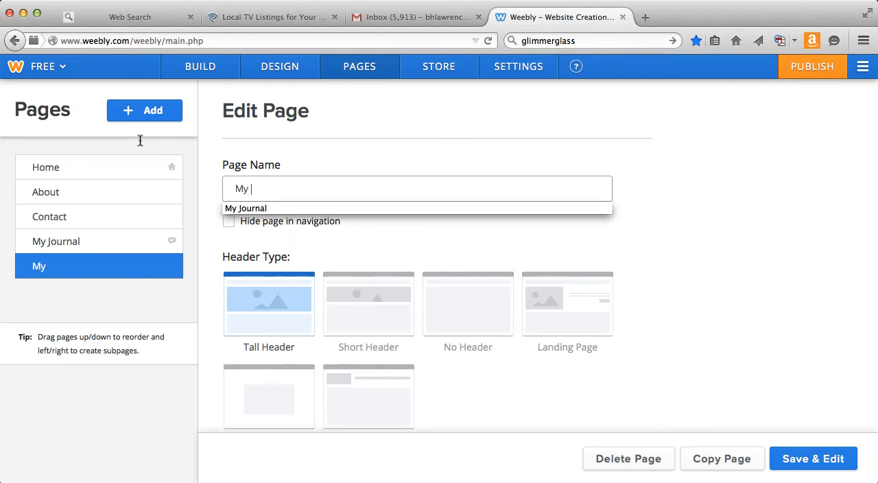
pyautogui.write('Project Page')
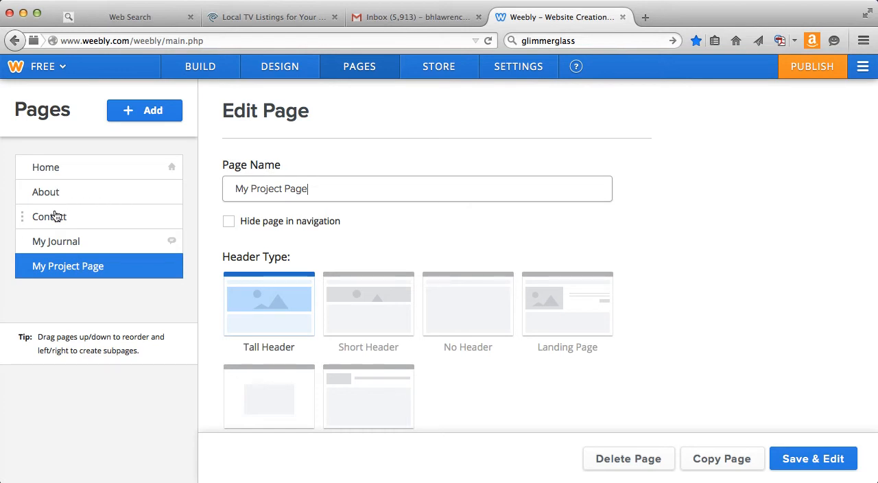
# Move the Contact page below My Project Page in the page order and save the page changes.
pyautogui.moveTo(57, 216); pyautogui.dragTo(69, 269)
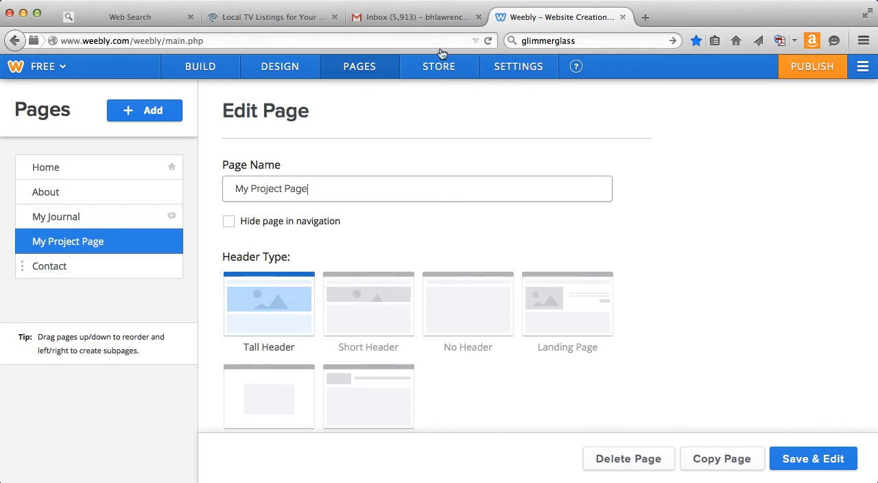
pyautogui.click(795, 453)
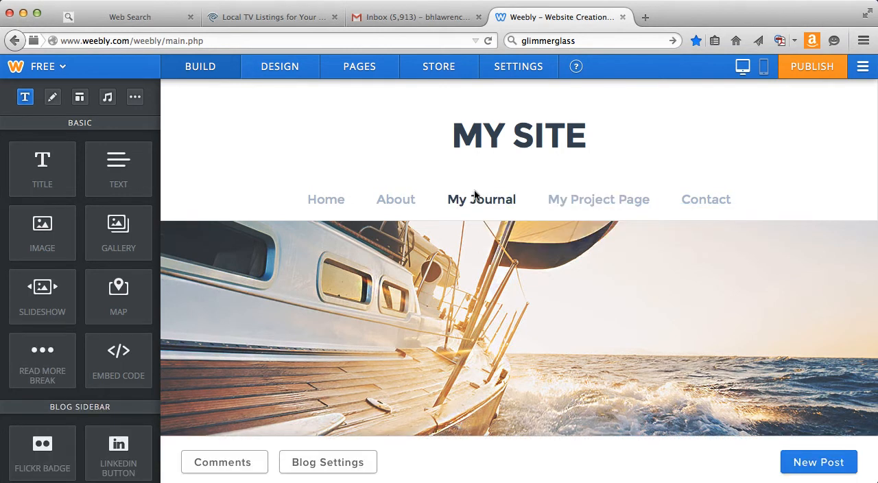
# Replace the "Author" heading in the My Journal page's sidebar with the author's first name.
pyautogui.moveTo(871, 190)
pyautogui.moveTo(870, 191); pyautogui.dragTo(846, 330)
pyautogui.scroll(-5, 847, 329)
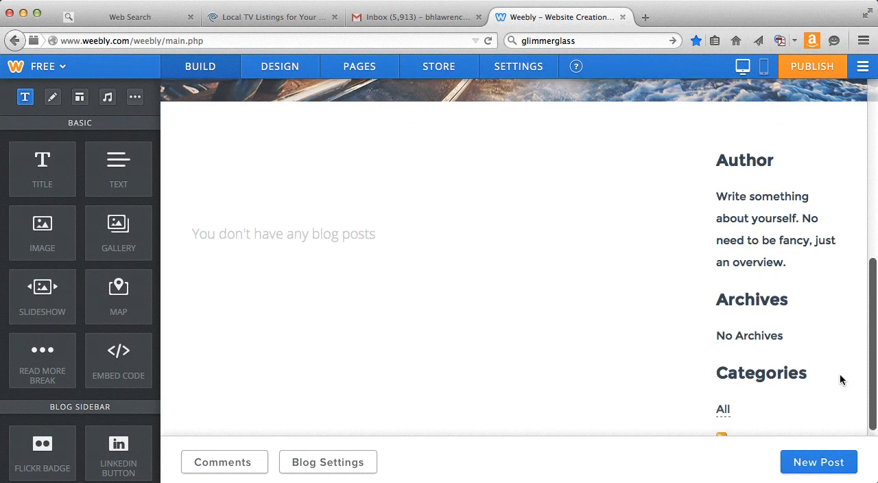
pyautogui.scroll(-1, 840, 378)
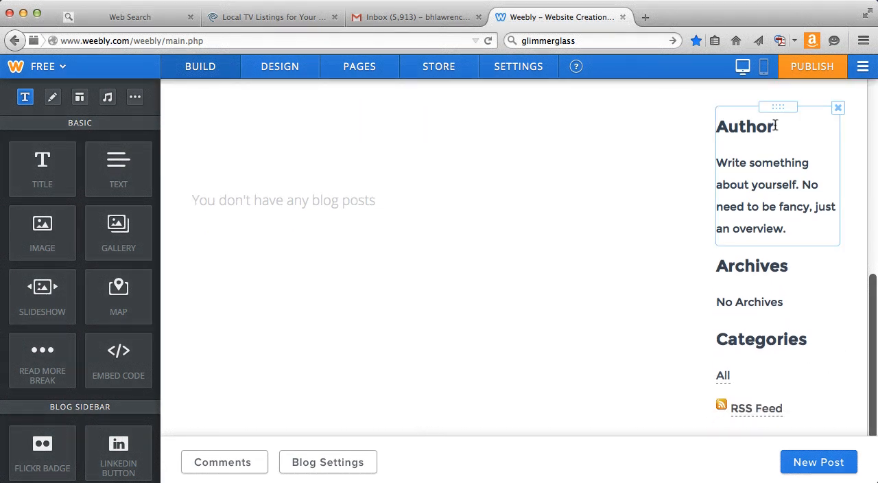
pyautogui.moveTo(776, 126); pyautogui.dragTo(719, 133)
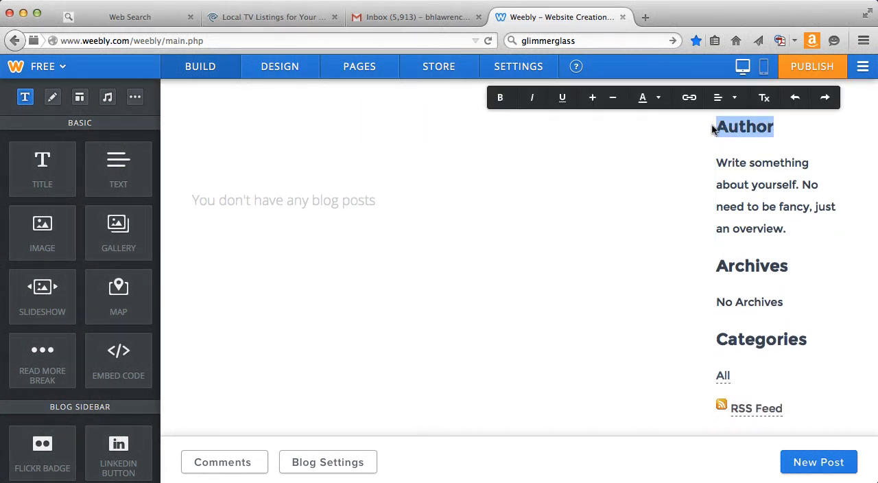
pyautogui.write('Betty')
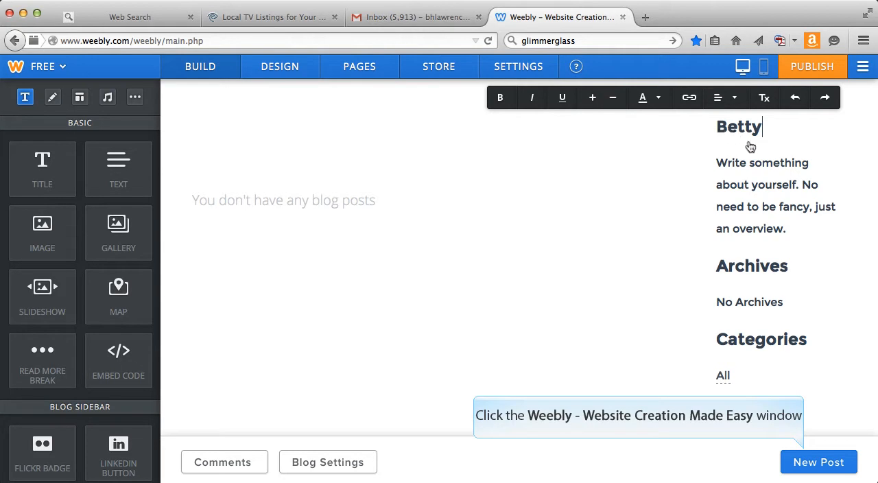
# Create a new blog post on the My Journal page and title it "Introduction".
pyautogui.click(807, 455)
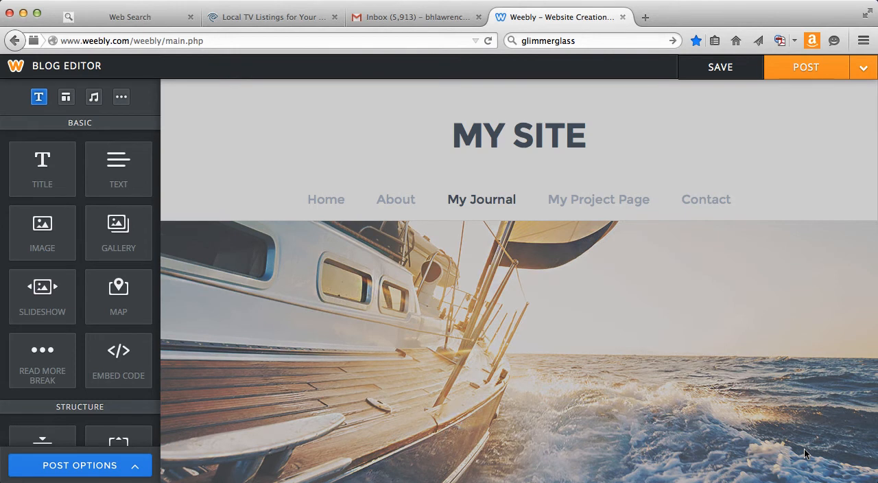
pyautogui.scroll(-5, 620, 428)
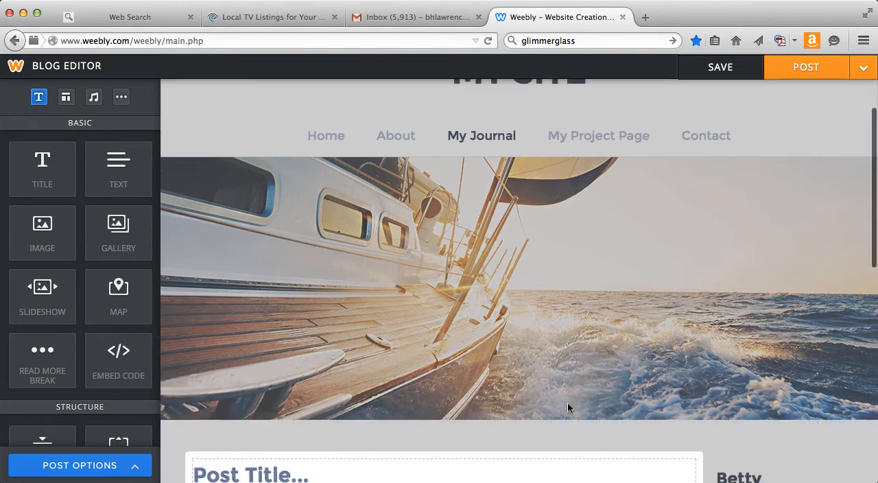
pyautogui.scroll(-5, 528, 335)
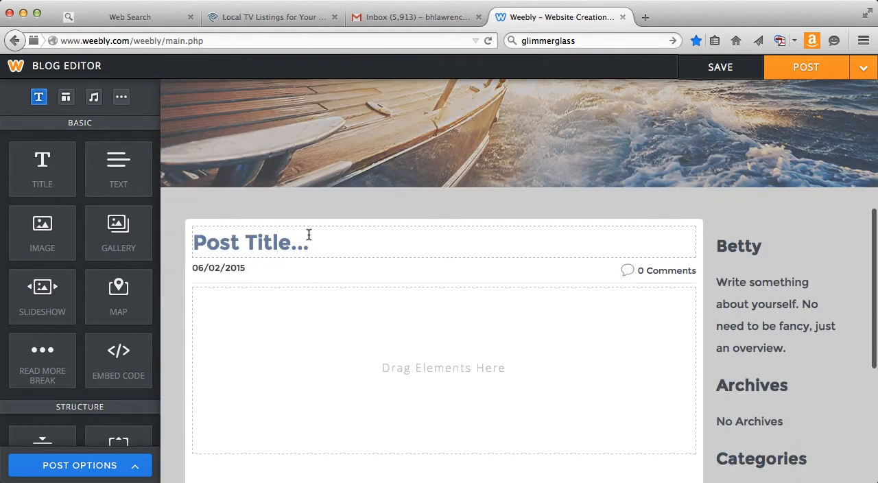
pyautogui.click(309, 234)
pyautogui.write('I')
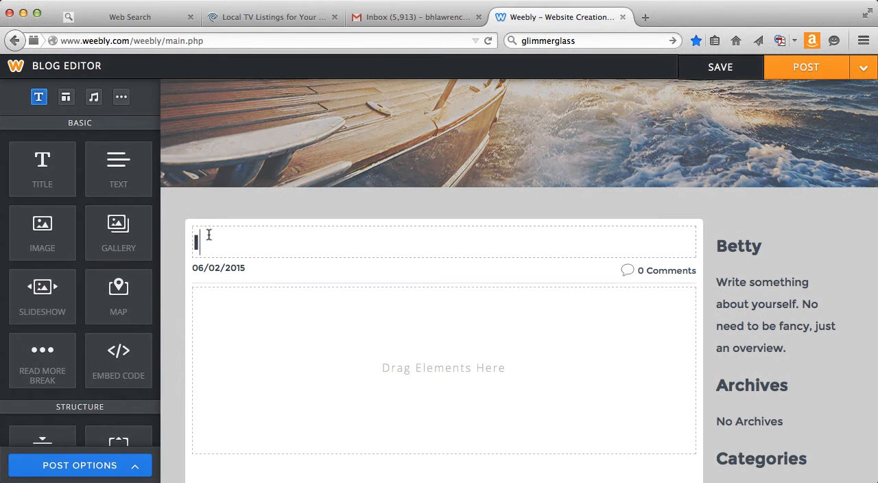
pyautogui.write('ntroduction')
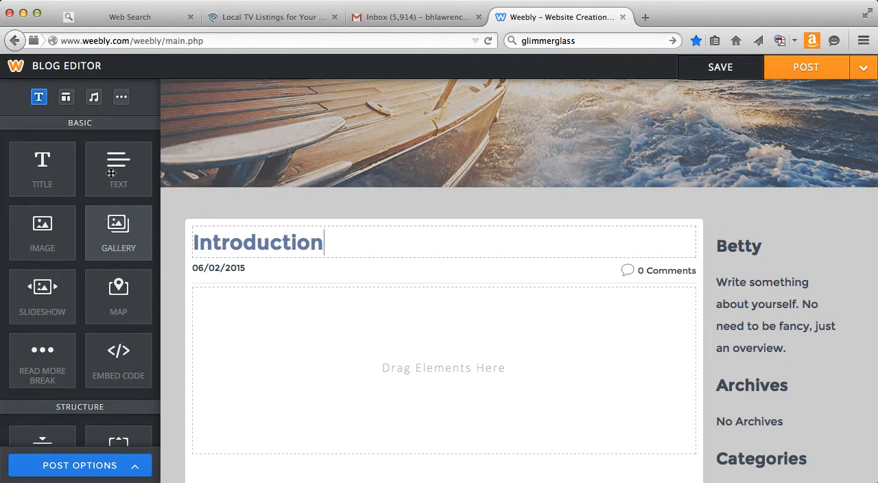
# Add a text element to the Introduction post's body reading "Hello. Welcome to my journal.".
pyautogui.moveTo(111, 154); pyautogui.dragTo(291, 320)
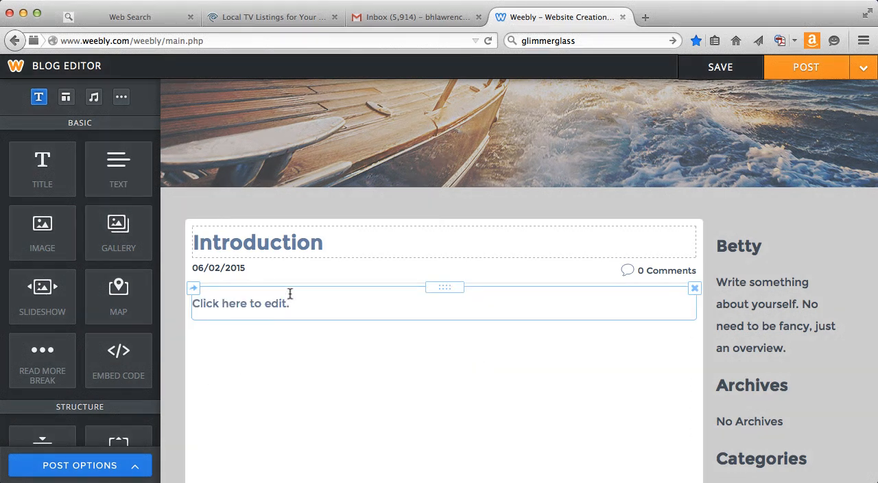
pyautogui.click(191, 304)
pyautogui.write('Hello.')
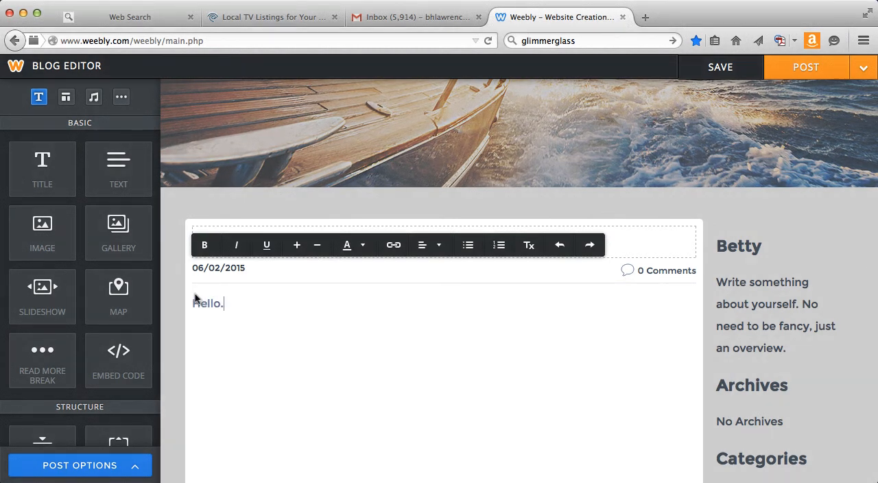
pyautogui.write(' Welcome to my journal.')
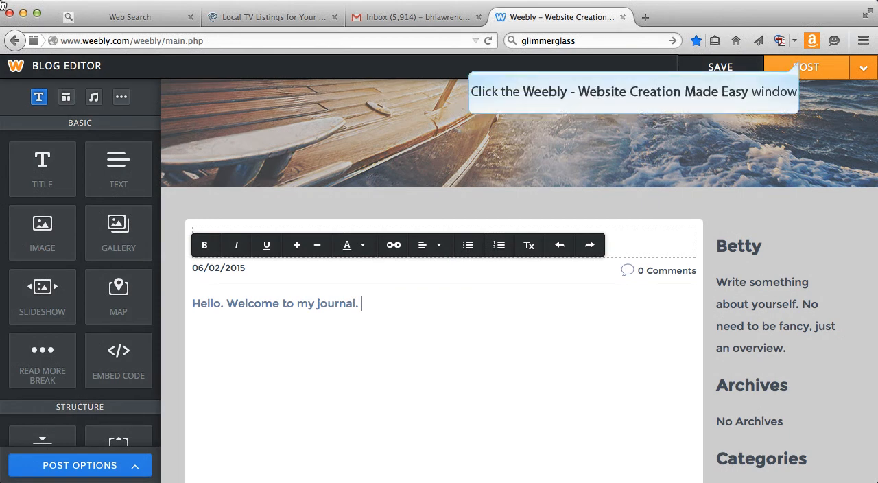
# Post the Introduction entry to the blog, dismiss the notice and check the entry on the My Journal page.
pyautogui.click(801, 64)
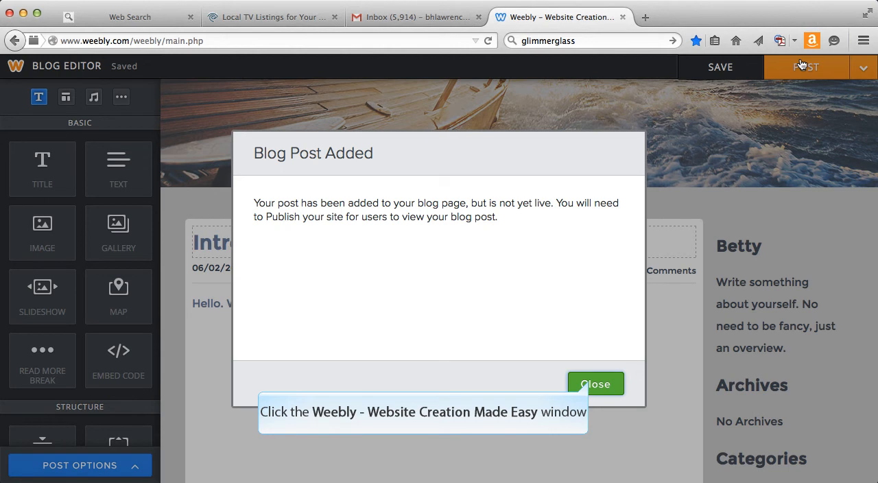
pyautogui.click(590, 384)
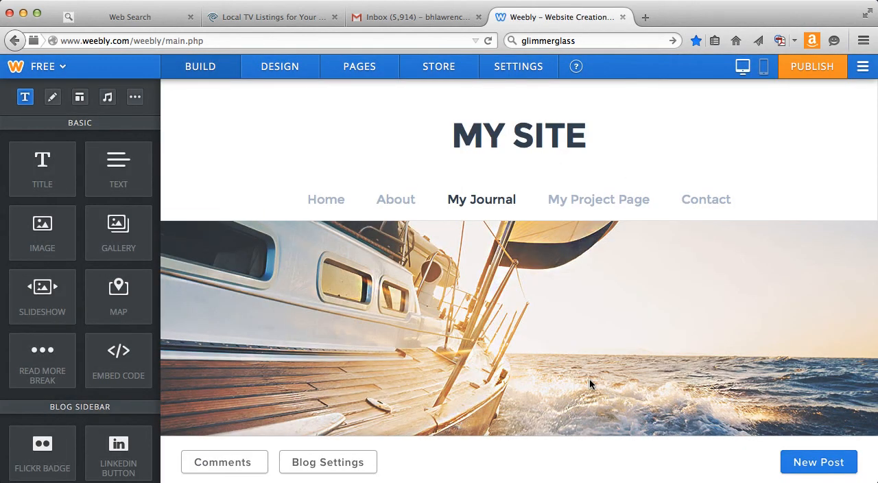
pyautogui.scroll(-4, 589, 378)
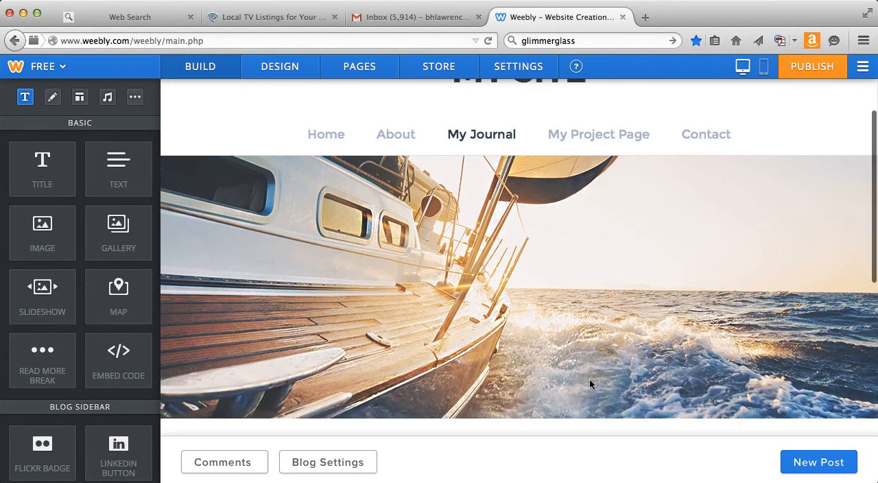
pyautogui.scroll(-6, 589, 384)
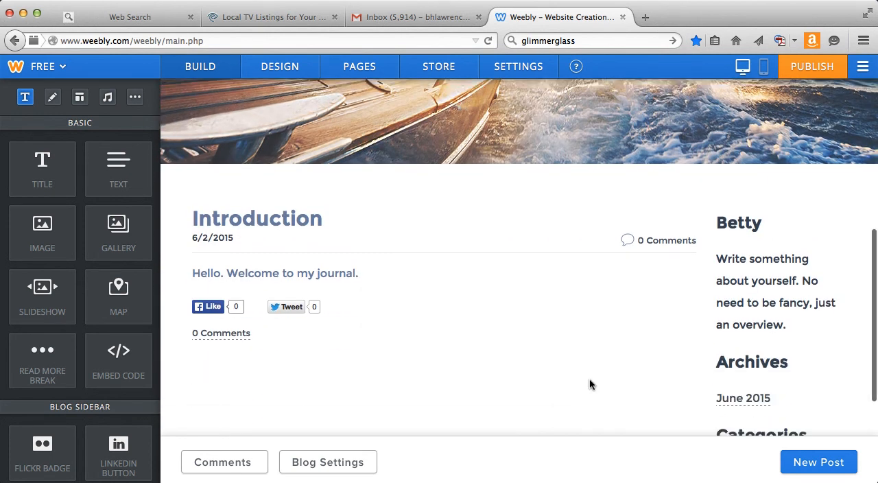
# Replace the placeholder headline on the Home page with "Quantitative Methods".
pyautogui.scroll(5, 591, 381)
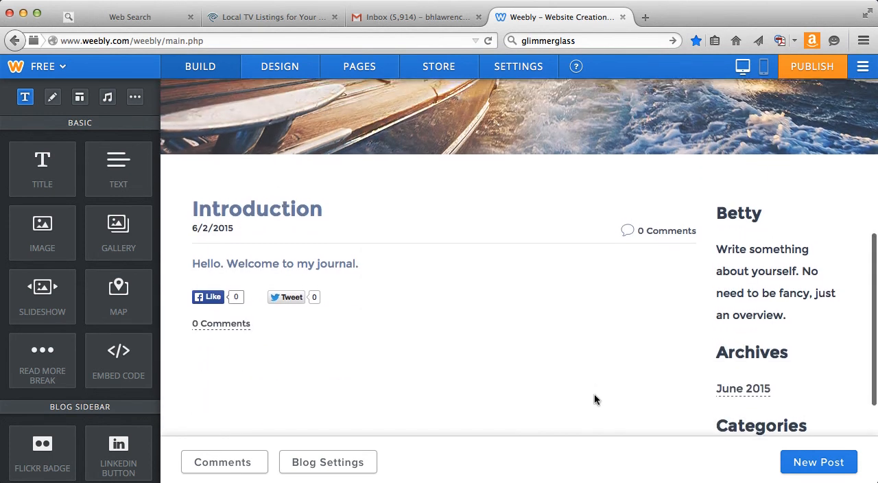
pyautogui.scroll(2, 597, 464)
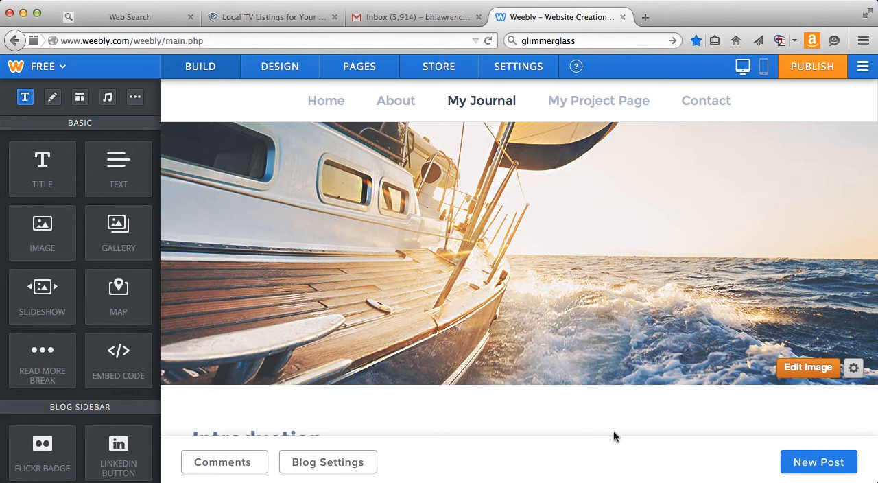
pyautogui.scroll(1, 620, 337)
pyautogui.scroll(2, 621, 336)
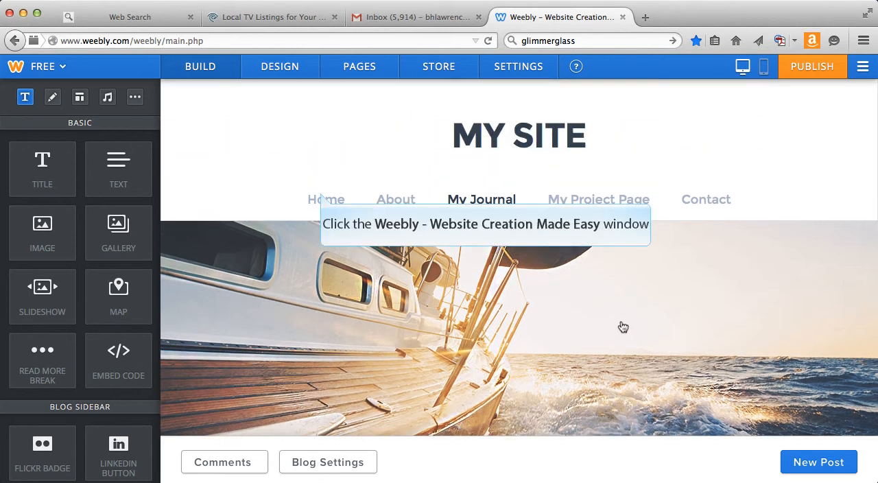
pyautogui.click(321, 195)
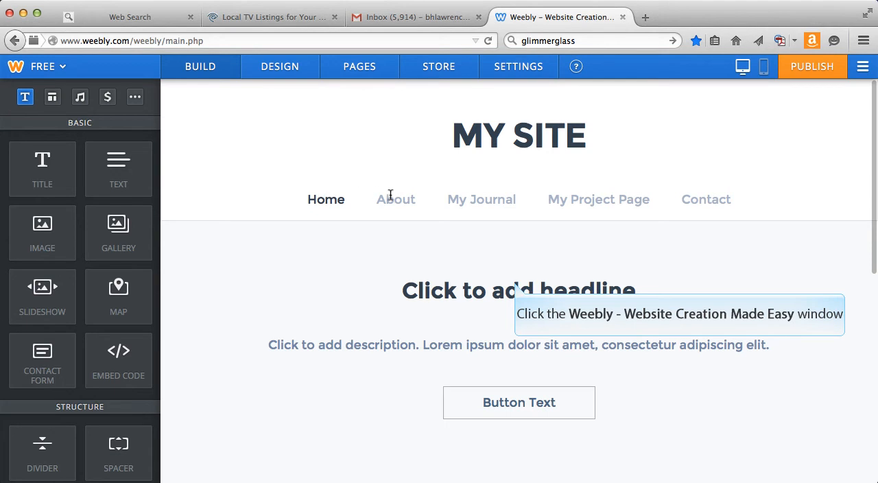
pyautogui.click(518, 281)
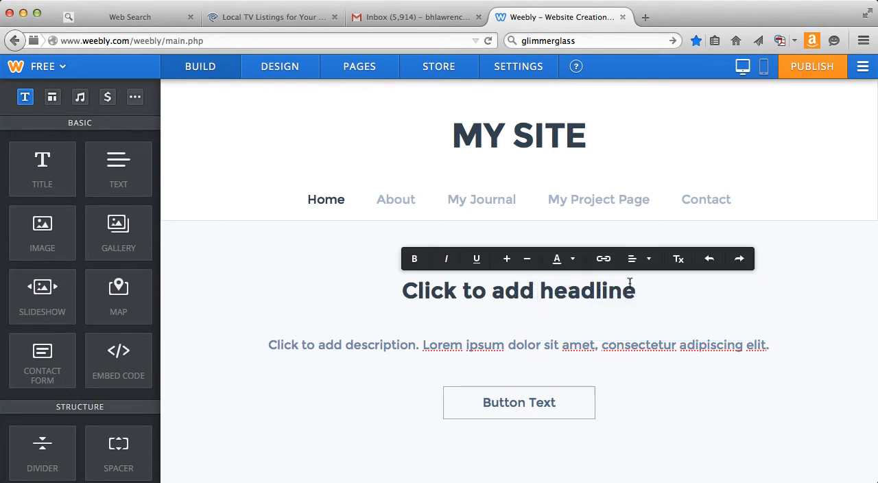
pyautogui.moveTo(633, 289); pyautogui.dragTo(402, 295)
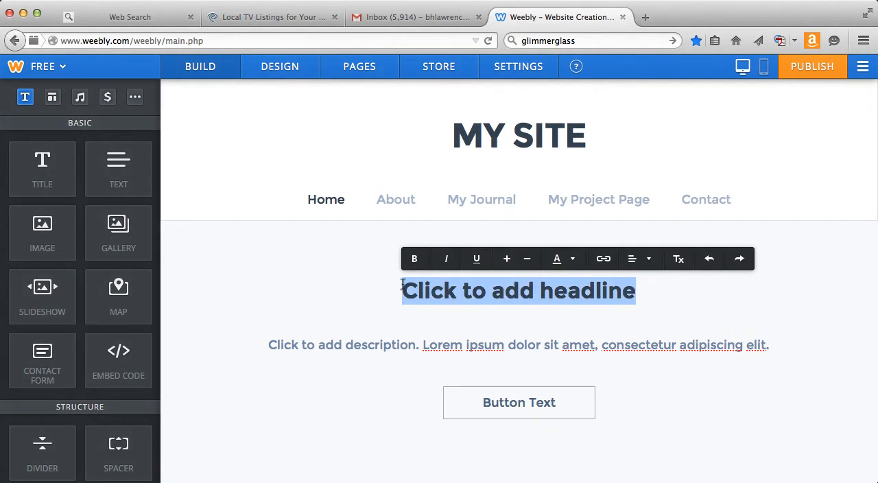
pyautogui.write('Quantiati')
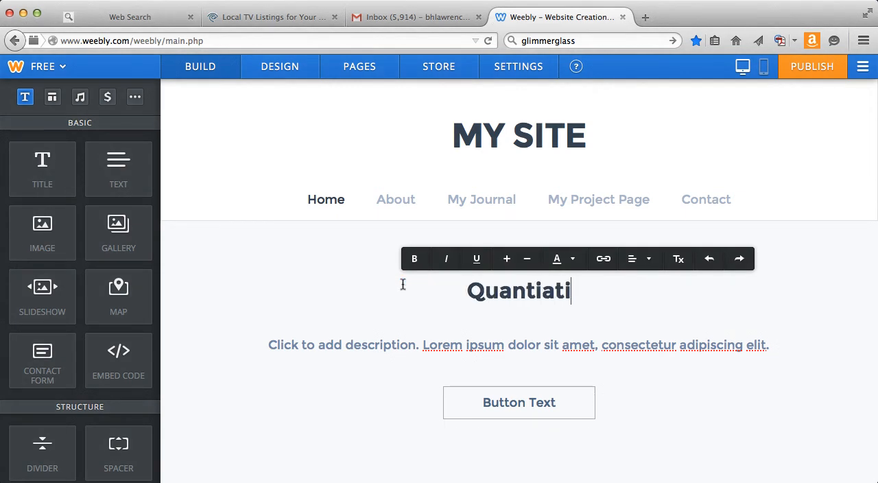
pyautogui.write('ve Methods')
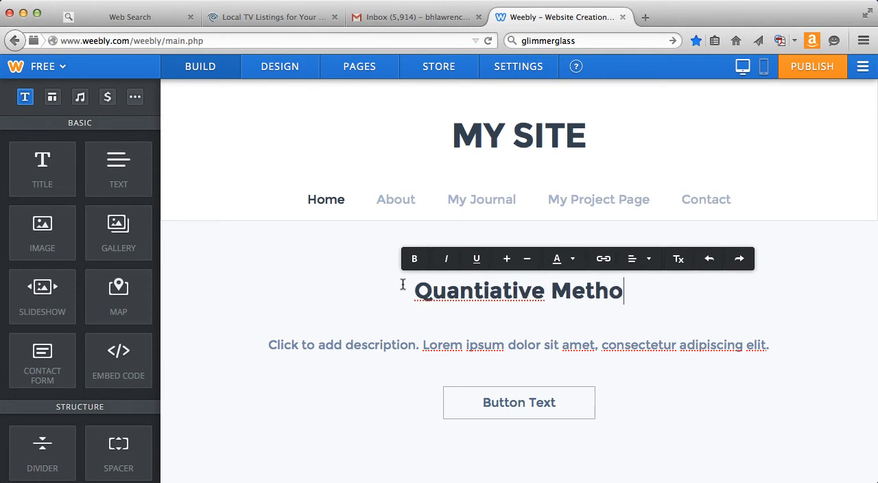
pyautogui.click(476, 287)
pyautogui.write('t')
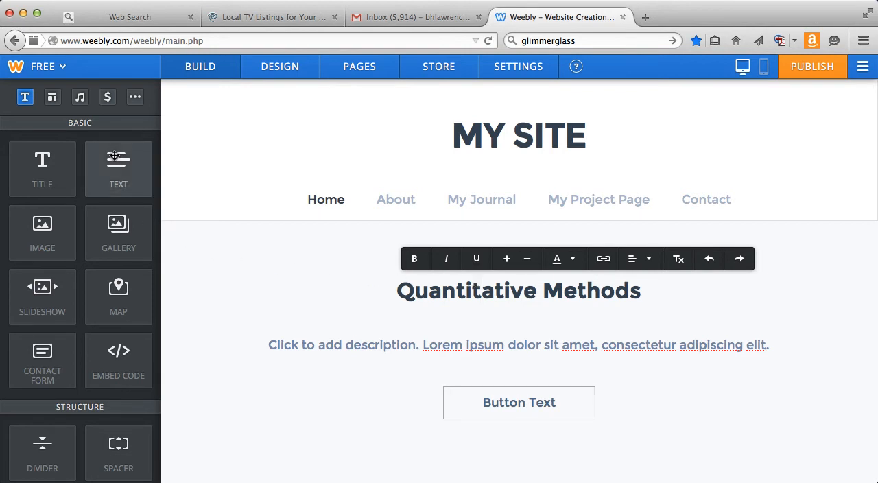
# Add an empty text element to the Home page's content area below the headline section.
pyautogui.moveTo(115, 157); pyautogui.dragTo(352, 224)
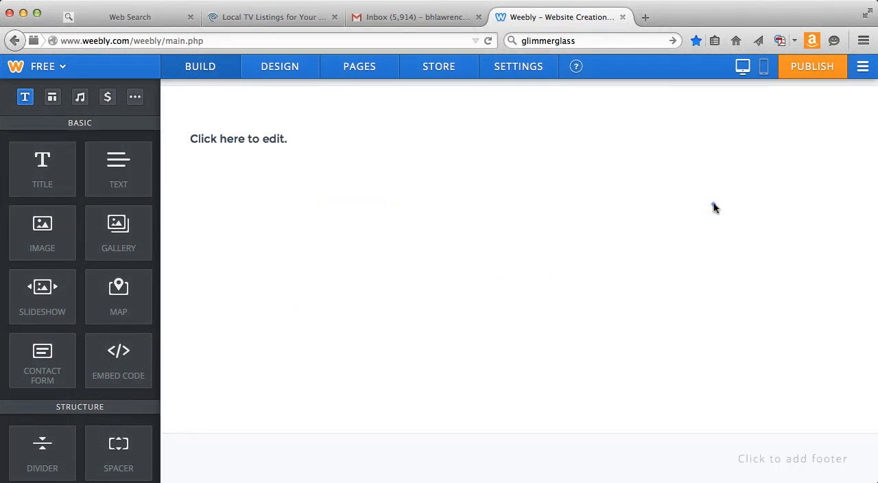
pyautogui.scroll(5, 714, 207)
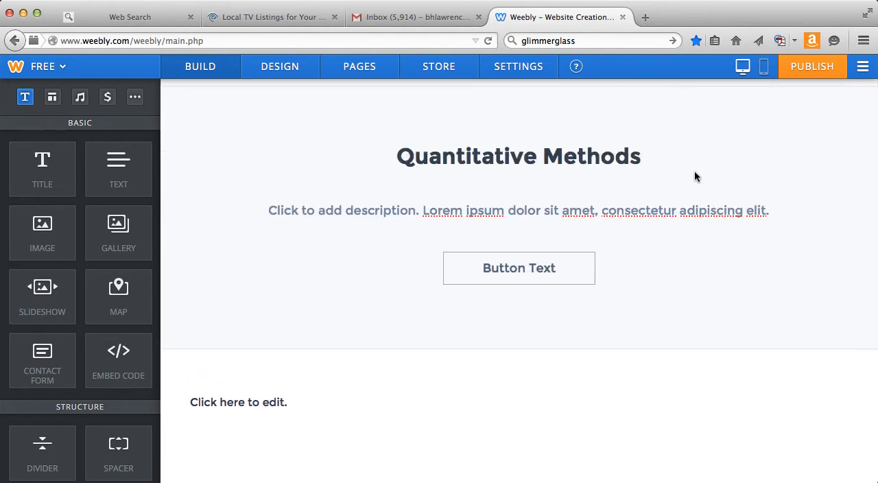
pyautogui.scroll(3, 690, 130)
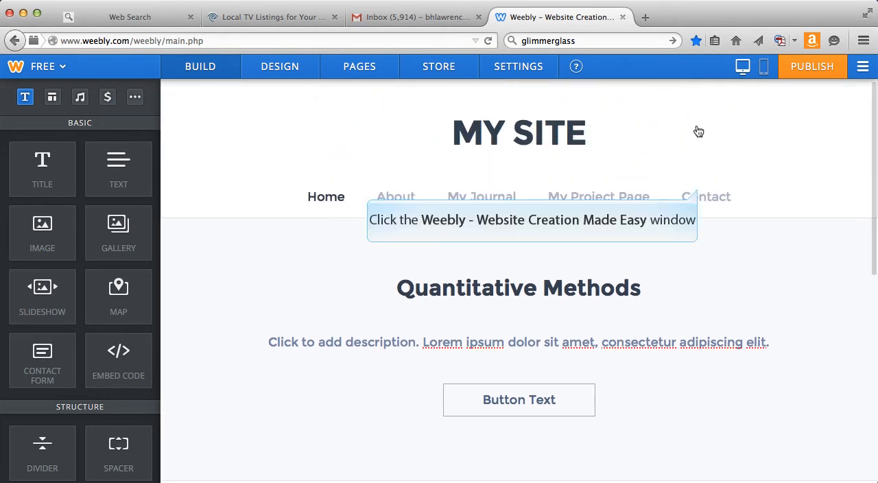
# Add a contact form to the empty content area of the Contact page.
pyautogui.click(700, 193)
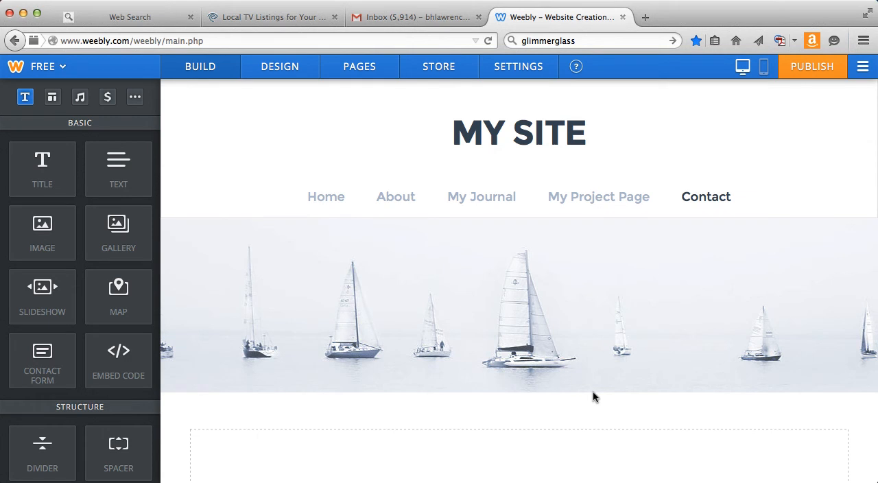
pyautogui.scroll(-3, 593, 392)
pyautogui.scroll(-5, 593, 393)
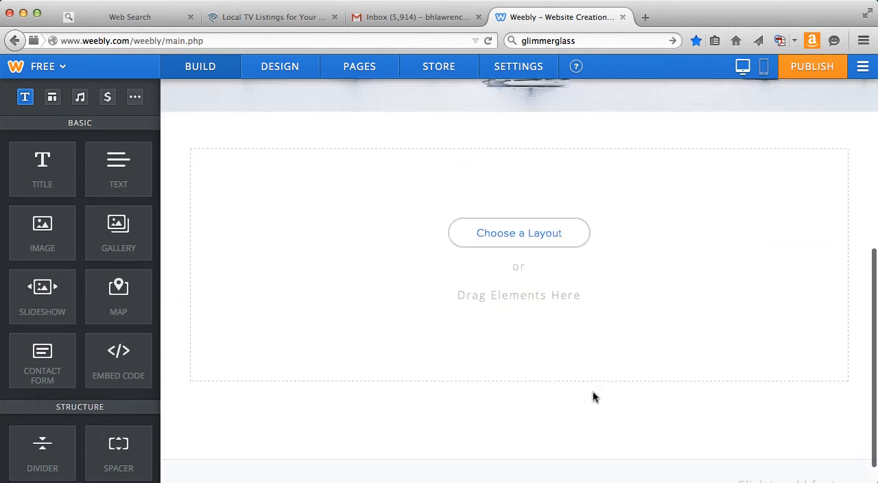
pyautogui.scroll(5, 593, 392)
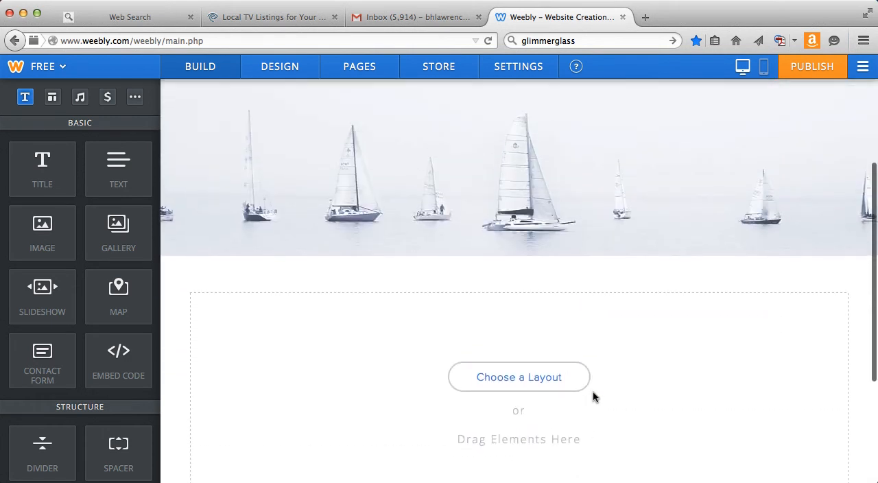
pyautogui.scroll(1, 593, 396)
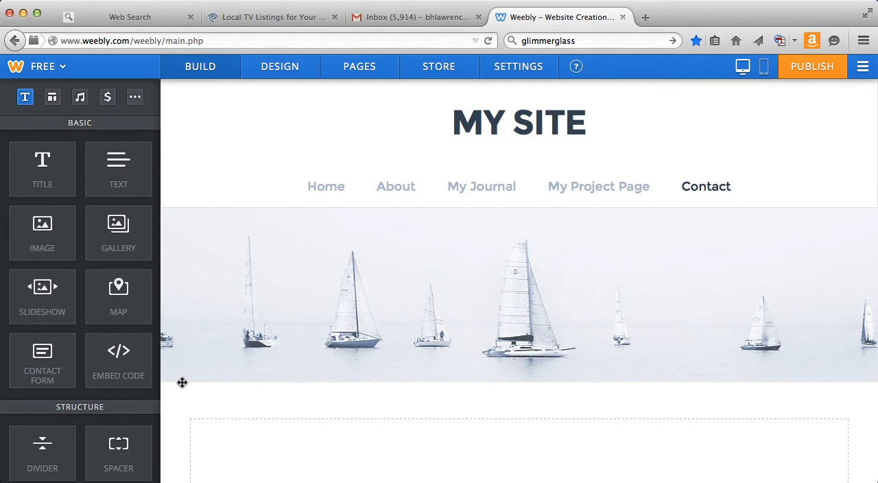
pyautogui.moveTo(40, 351); pyautogui.dragTo(325, 439)
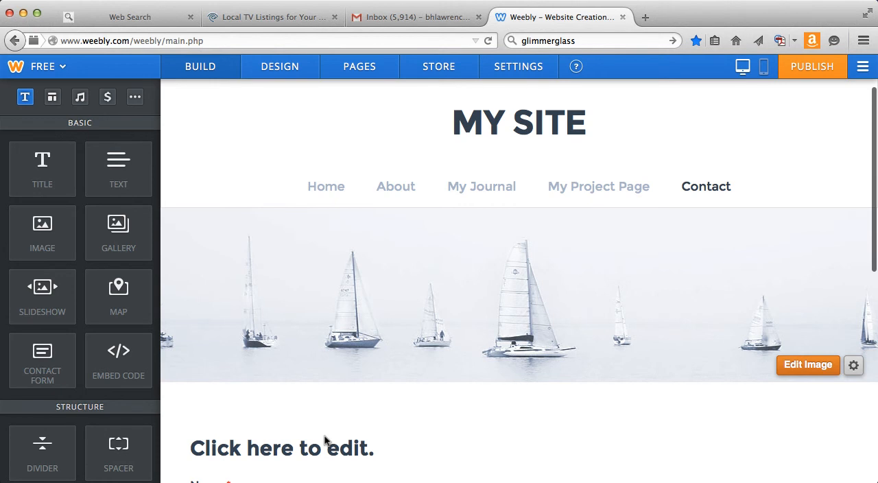
pyautogui.scroll(-5, 325, 436)
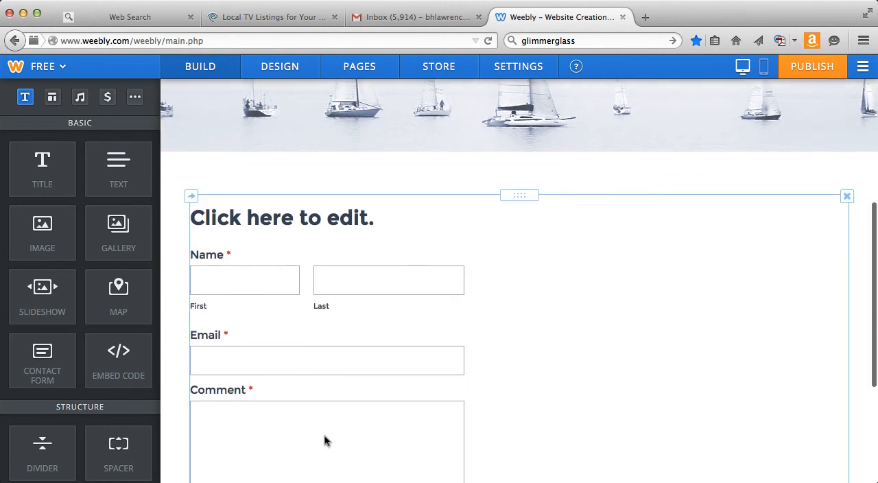
# Preview the Home layout with one image beside text above three captioned image columns on My Project Page.
pyautogui.scroll(3, 329, 440)
pyautogui.scroll(1, 419, 427)
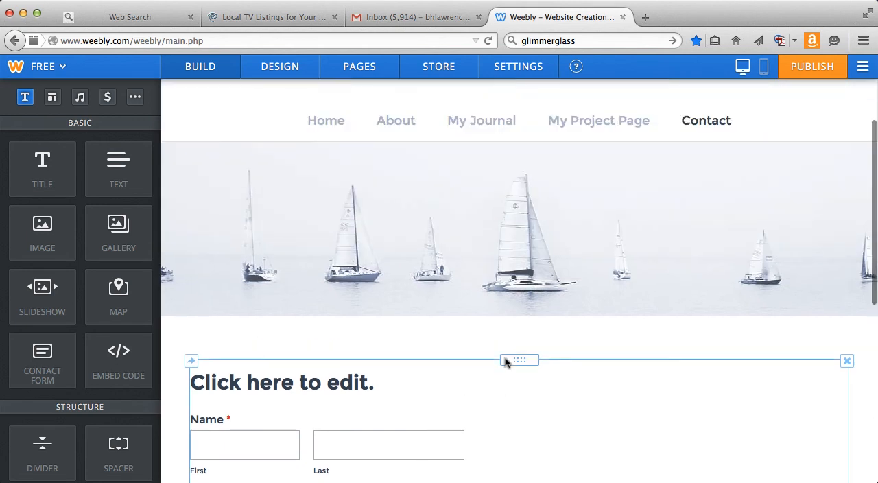
pyautogui.scroll(2, 505, 363)
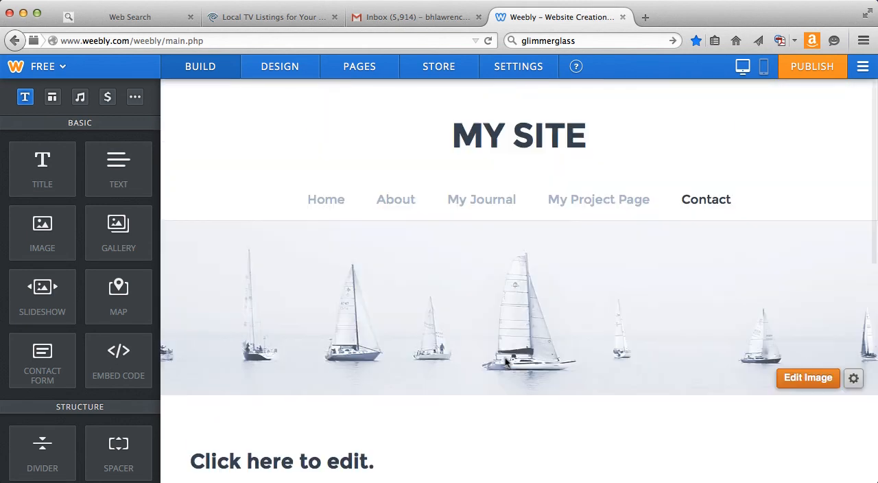
pyautogui.click(604, 197)
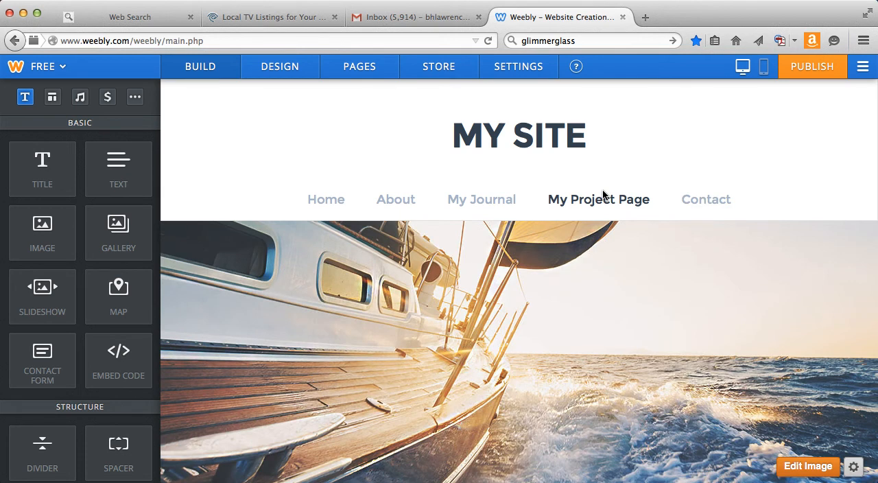
pyautogui.scroll(-3, 602, 195)
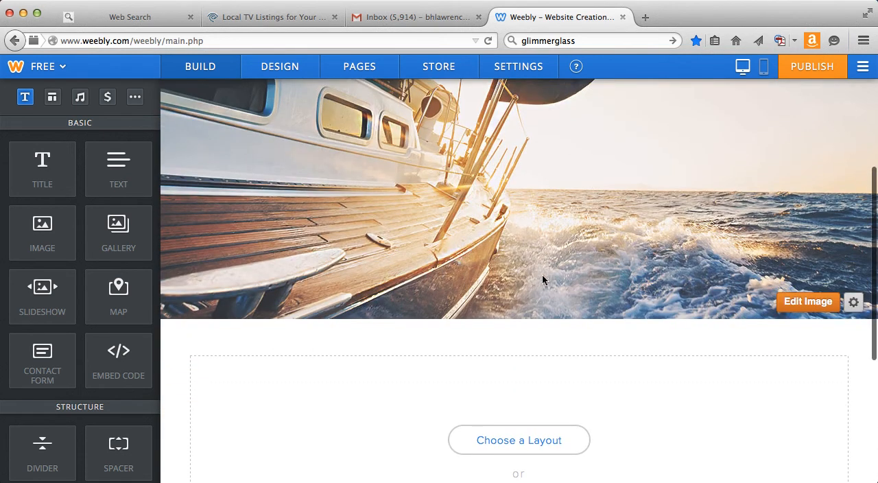
pyautogui.scroll(-3, 542, 302)
pyautogui.click(503, 310)
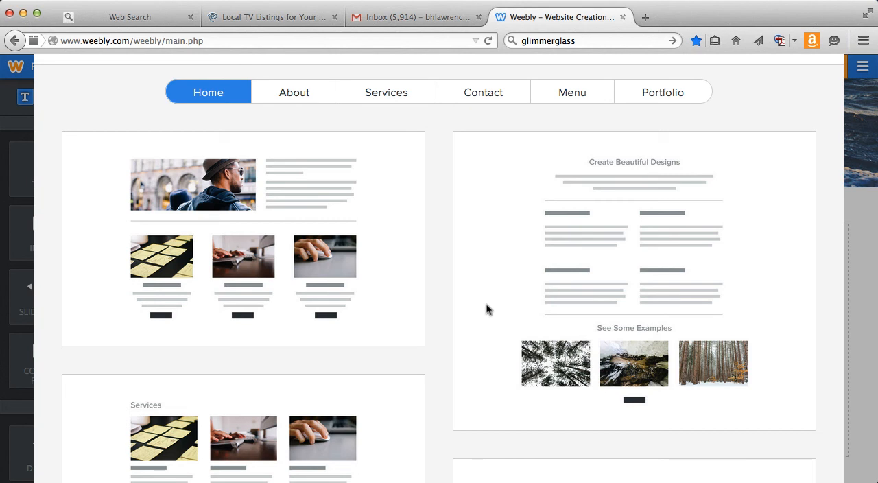
pyautogui.scroll(-3, 438, 334)
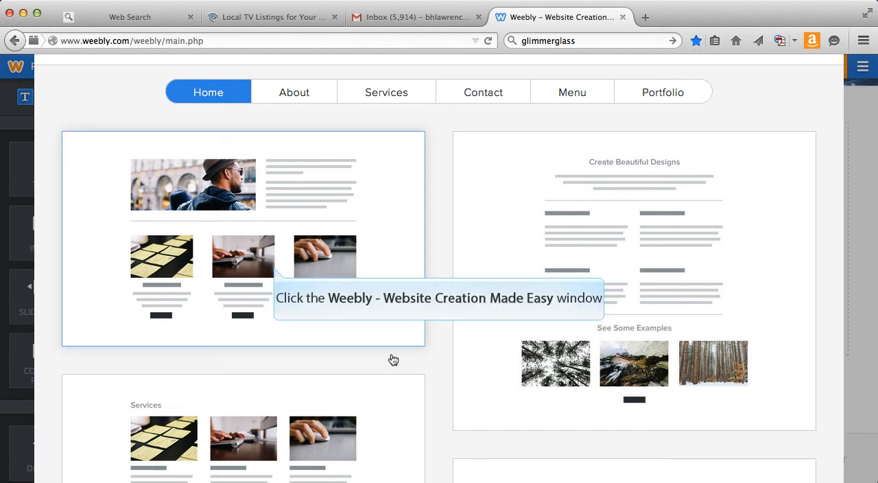
pyautogui.click(274, 270)
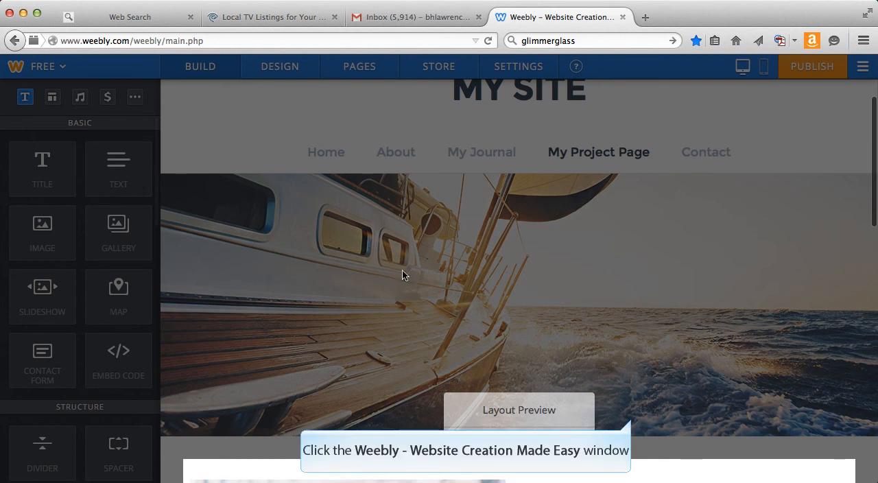
# Review the layout preview on My Project Page and keep the layout.
pyautogui.scroll(1, 632, 417)
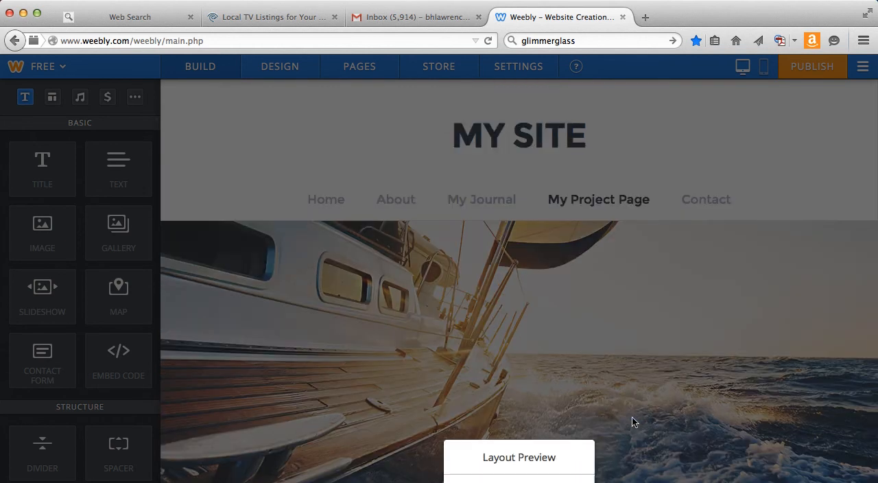
pyautogui.scroll(-1, 632, 418)
pyautogui.scroll(-4, 632, 417)
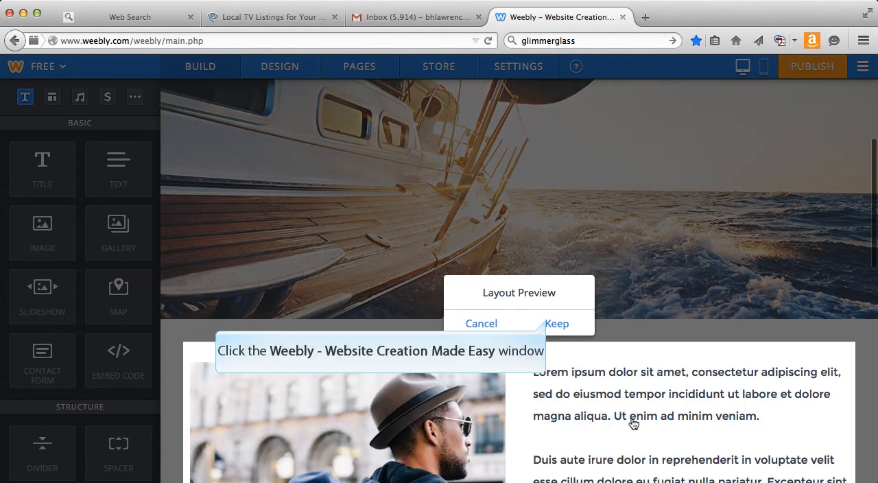
pyautogui.click(548, 324)
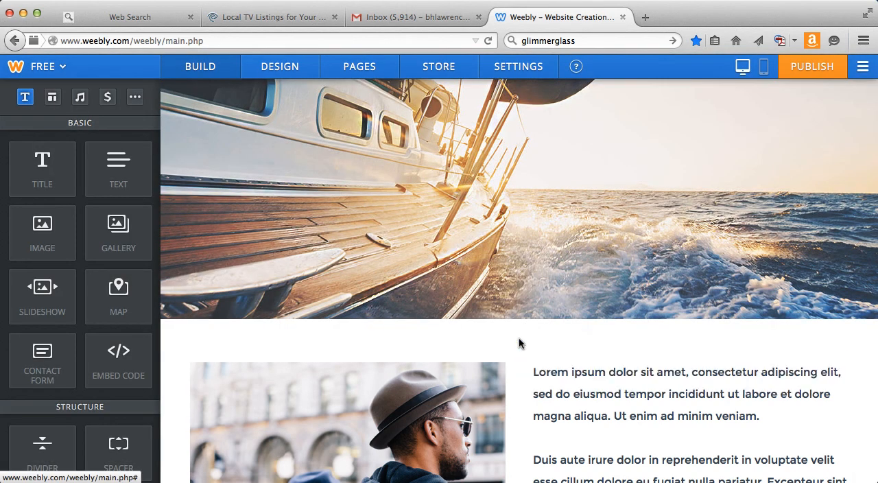
# Delete the opening "Lorem ipsum" paragraph from the text beside the large image on My Project Page.
pyautogui.scroll(-5, 519, 337)
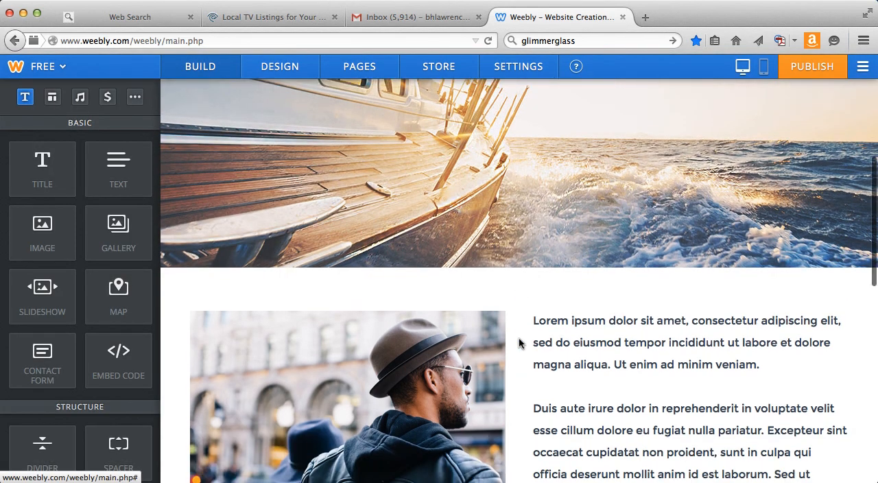
pyautogui.scroll(-6, 518, 337)
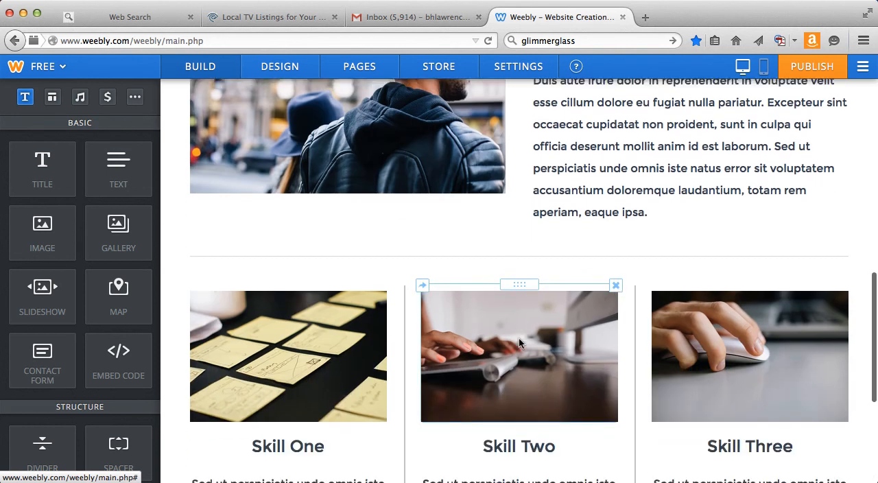
pyautogui.scroll(4, 529, 345)
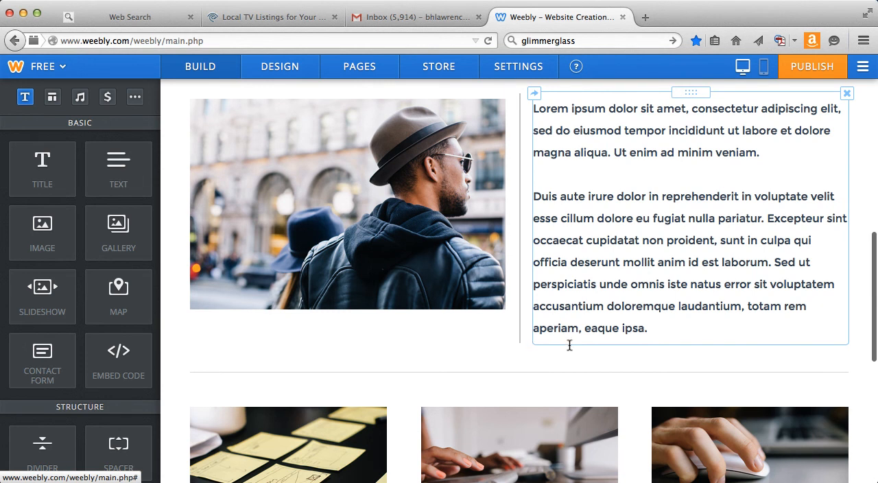
pyautogui.moveTo(761, 153); pyautogui.dragTo(534, 108)
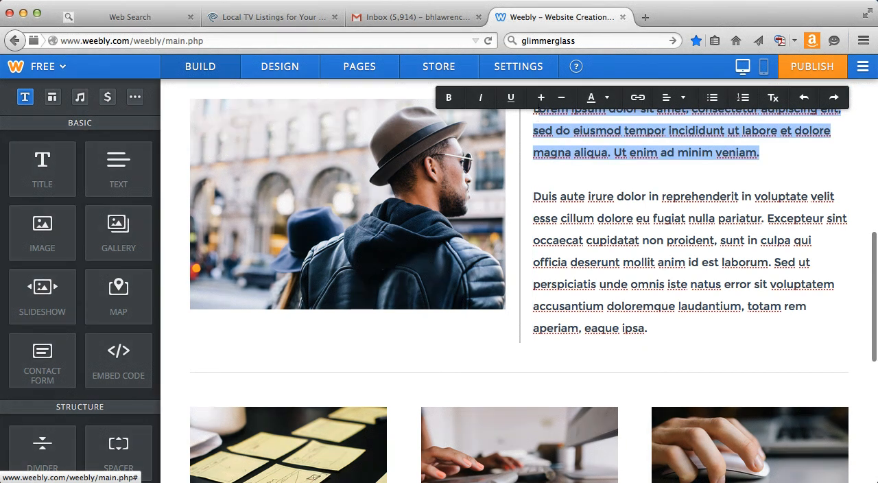
pyautogui.write('d')
pyautogui.press('BackSpace')
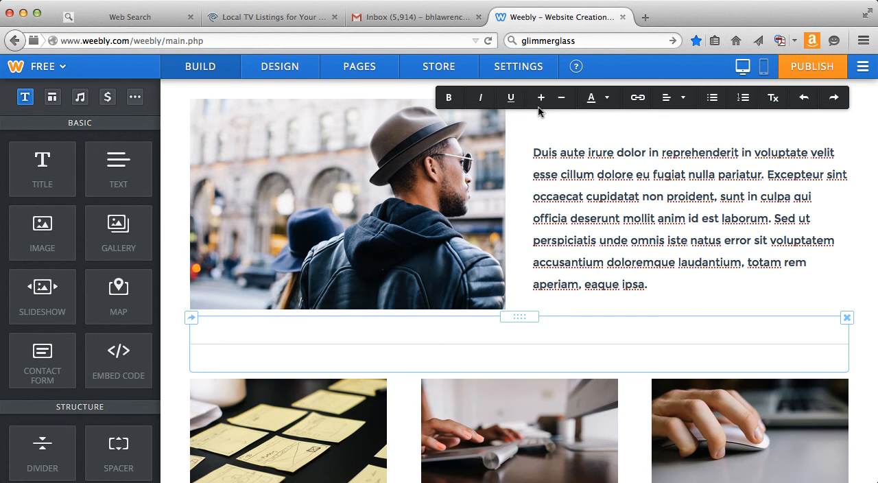
pyautogui.click(542, 353)
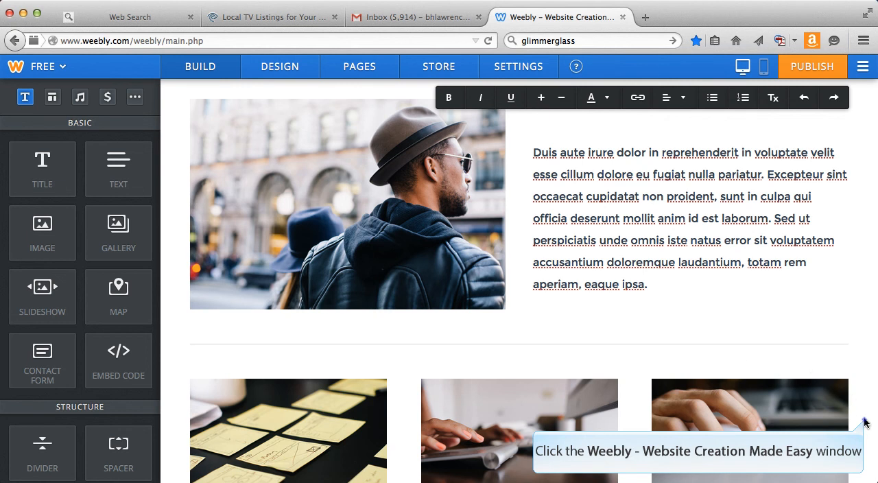
# Examine the skill columns and the available structure, media and additional page elements, and open the site's design options.
pyautogui.scroll(-5, 865, 422)
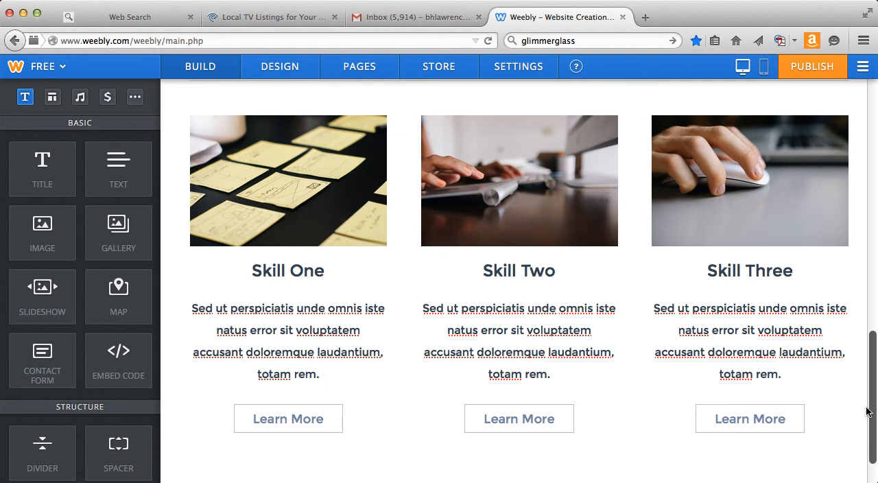
pyautogui.scroll(15, 870, 361)
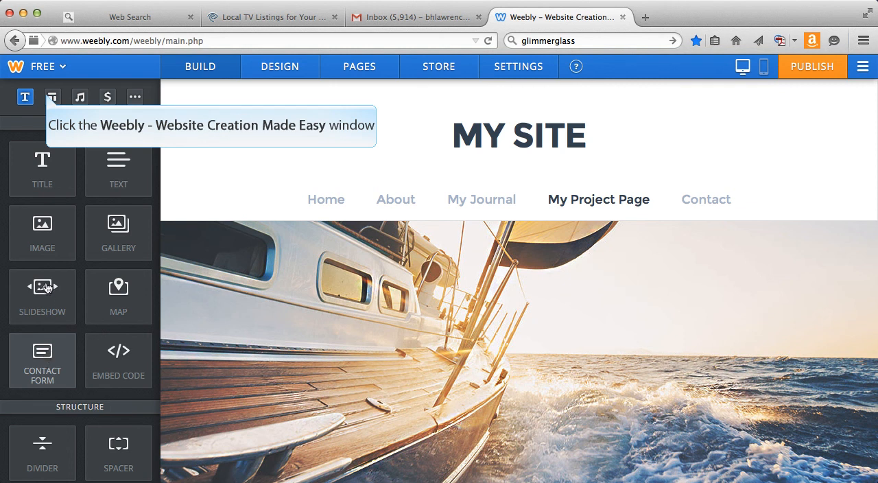
pyautogui.click(49, 97)
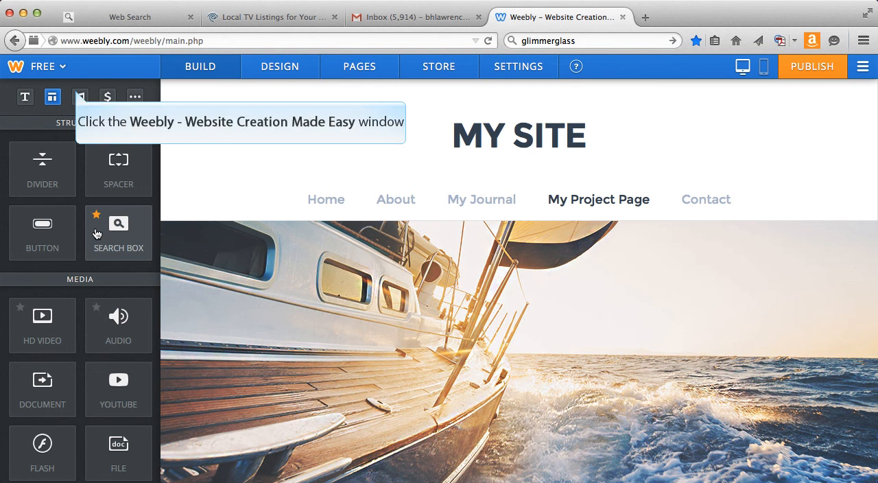
pyautogui.click(79, 96)
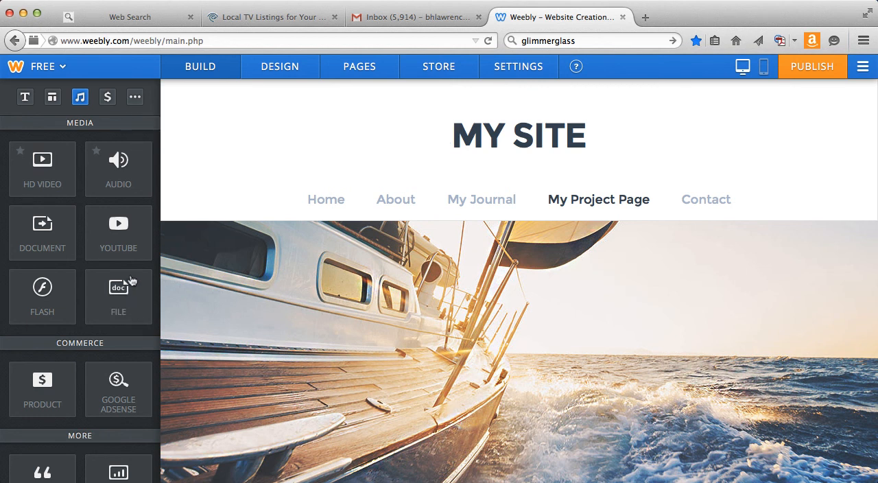
pyautogui.click(135, 97)
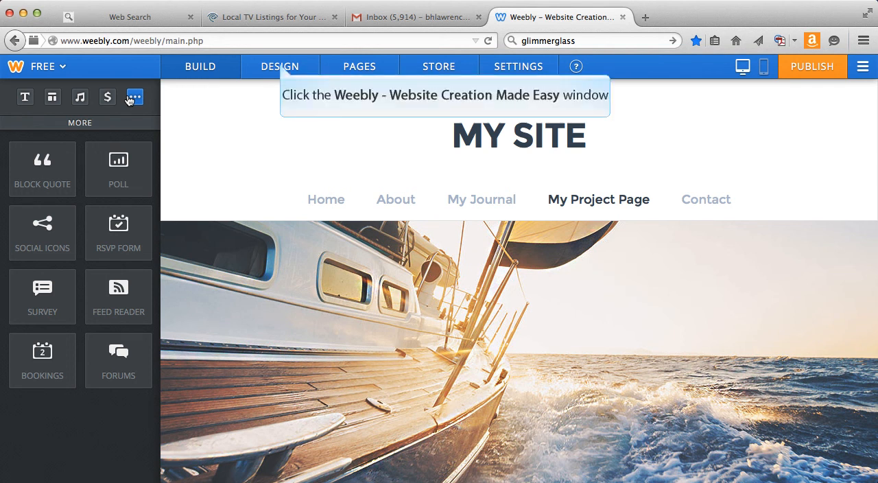
pyautogui.click(280, 67)
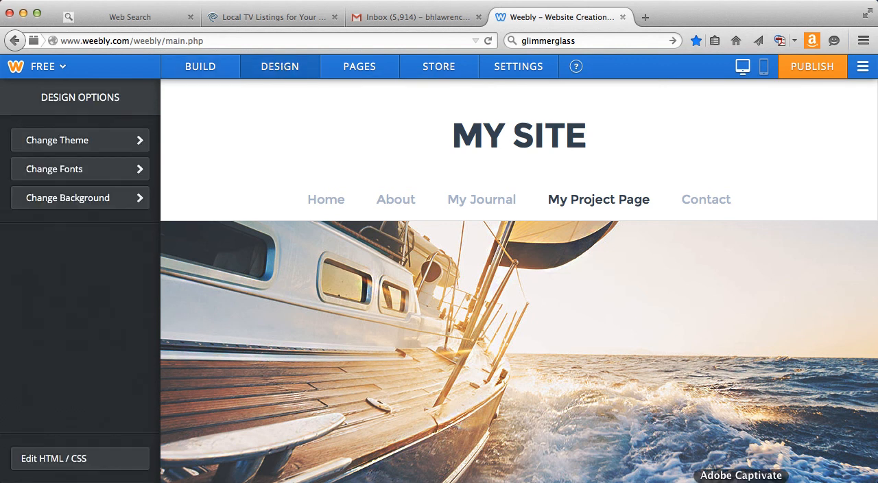